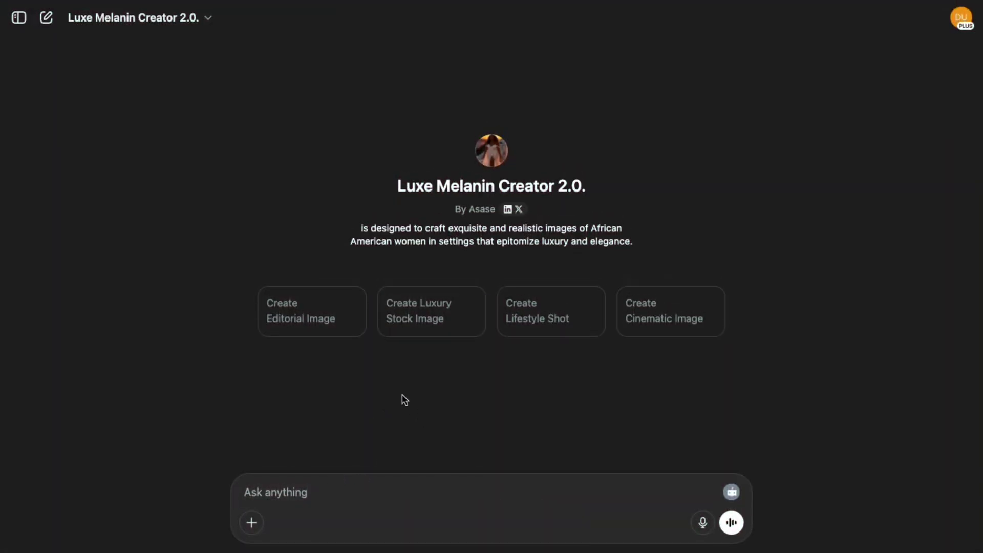
Step: Send the pasted Pinterest pin prompt template plus 'the luxury stock command of' to the Luxury Stock Image GPT
left_click(432, 313)
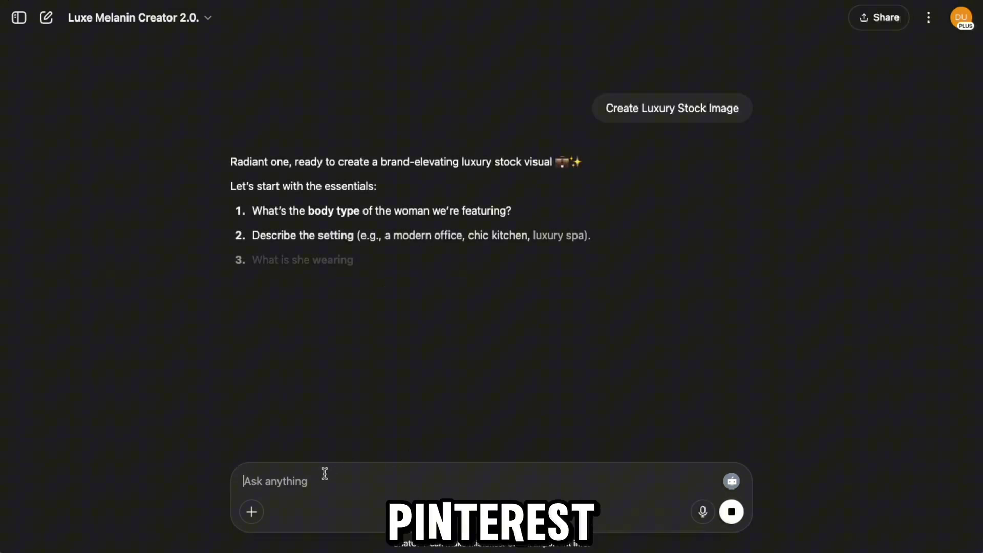
type("Fill in this prompt and make sure it matches the aesthetics of this gpt: Design a vertical Pinterest pin graphic in a 2:3 portrait ratio. The top section features a [background color] with a small uppercase label reading \"[insert label],\" followed by a centered [font color] [font type] headline: \"[Main headline or hook].\" The middle section shows a [type of woman] with [hairstyle], [skin tone], and [makeup style] makeup. She’s wearing a [outfit description], makeup is [makeup style again], and is [action — e.g., editing a reel, journaling, planning] at a [workspace style] styled with [prop 1], [prop 2], and [prop 3]. The background includes [styling detail 1] and [styling detail 2] for added aesthetic appeal.")
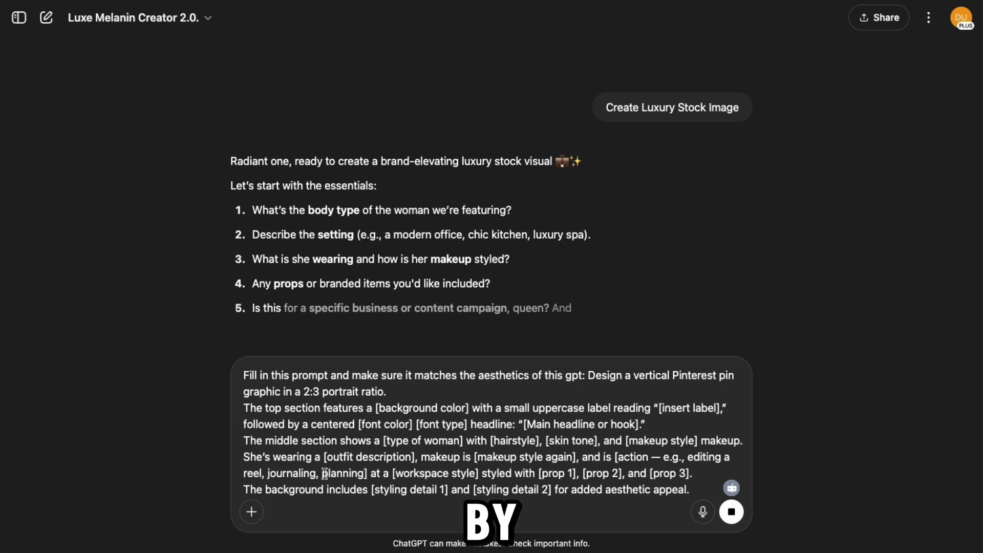
type("the luxury stock command of")
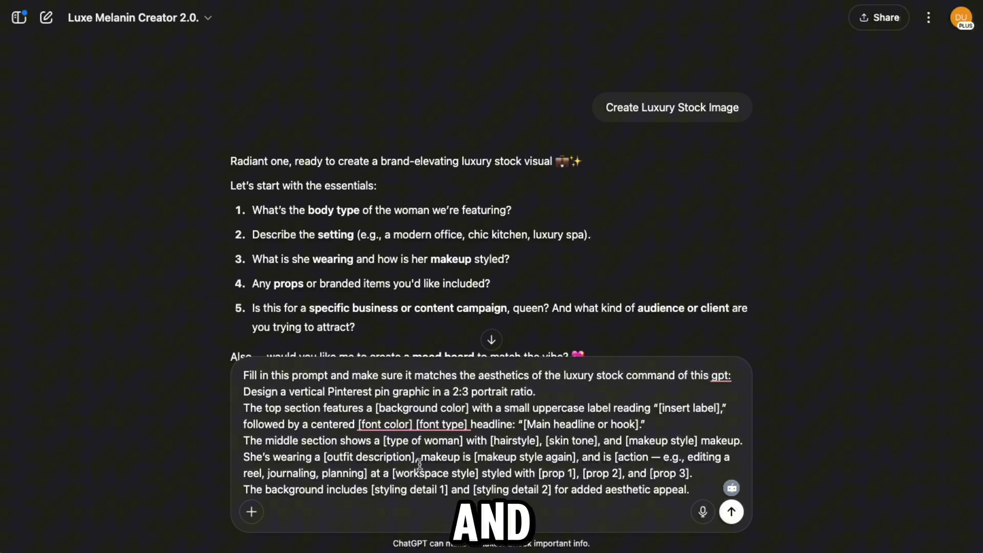
scroll(464, 466, "down", 3)
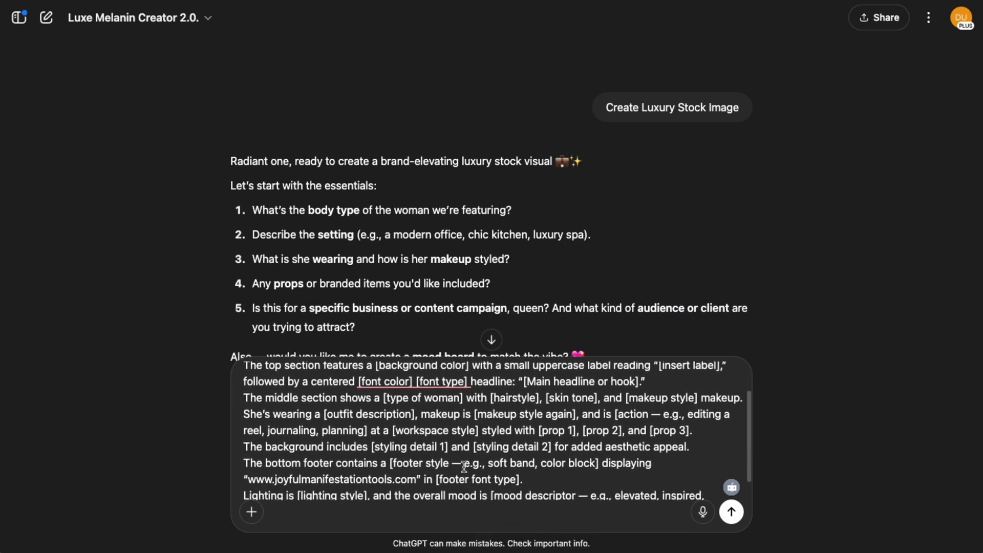
scroll(464, 466, "down", 1)
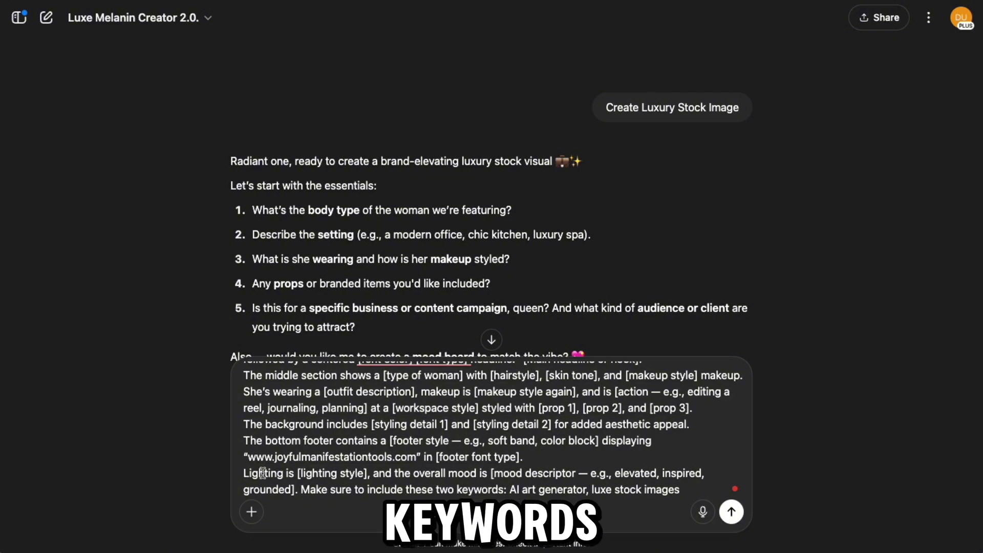
scroll(425, 479, "down", 1)
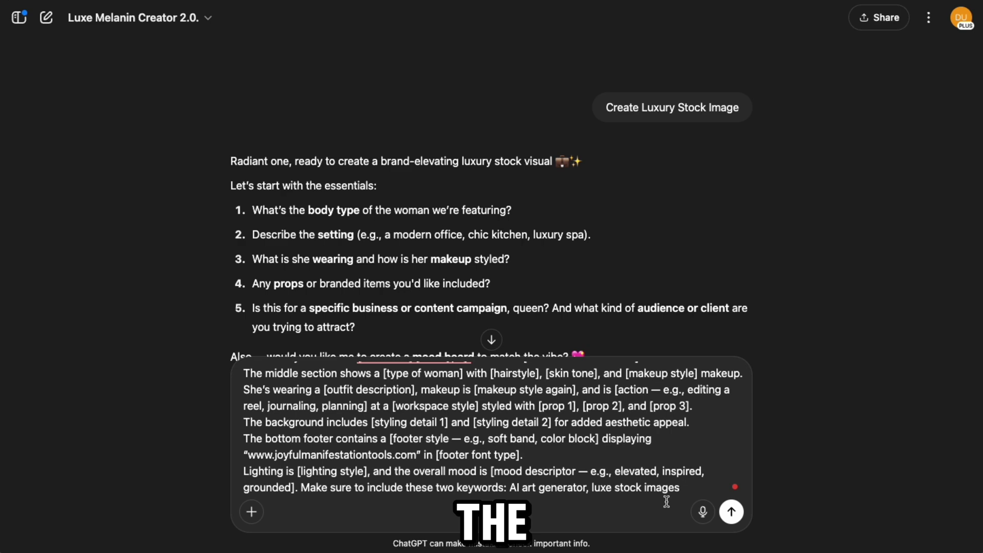
left_click(733, 512)
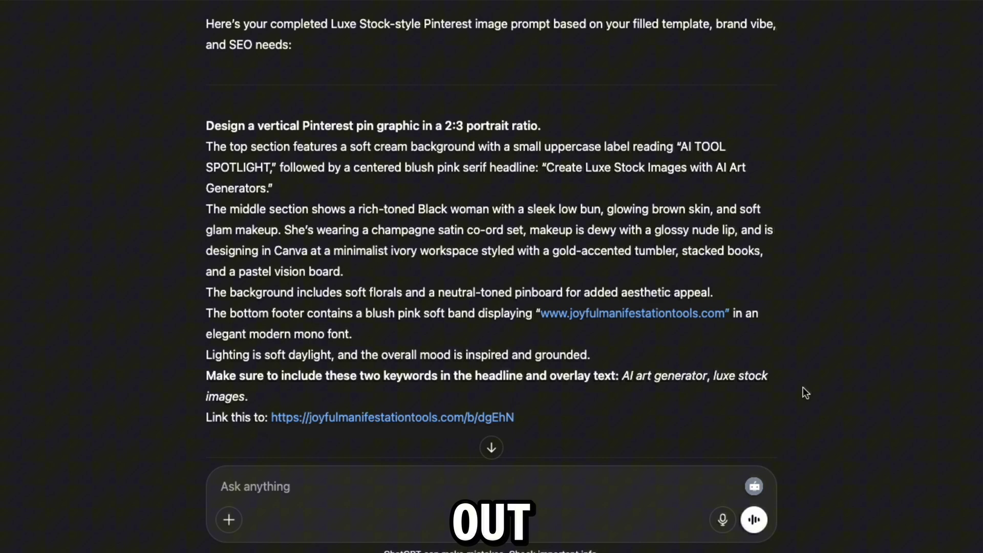
Step: Review the generated 'Design Luxe Stock Images with AI Art Generators' vertical pin image
scroll(803, 387, "down", 1)
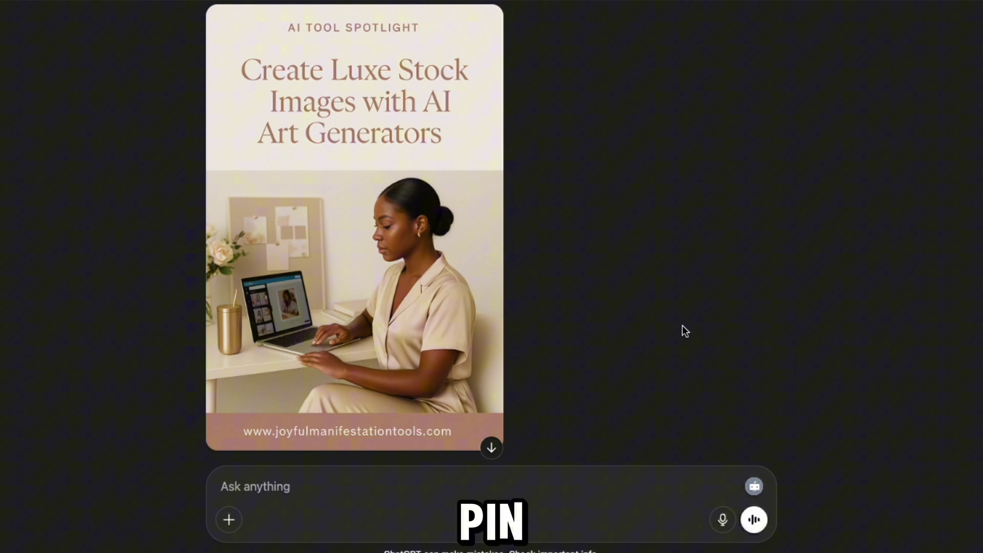
mouse_move(389, 342)
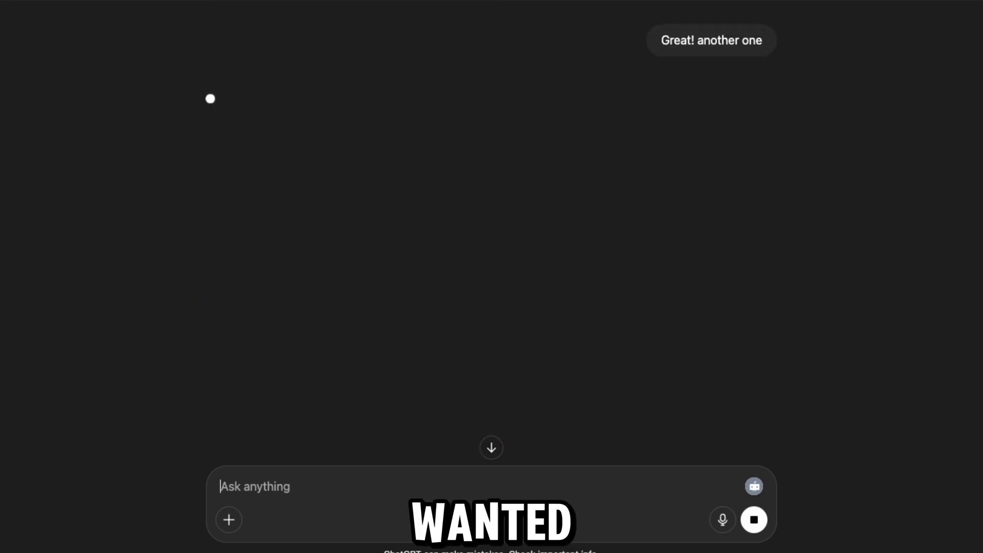
Step: Reply 'yes' to get a second pin headlined 'Luxe Stock Visuals with AI Art Generators'
type("yes")
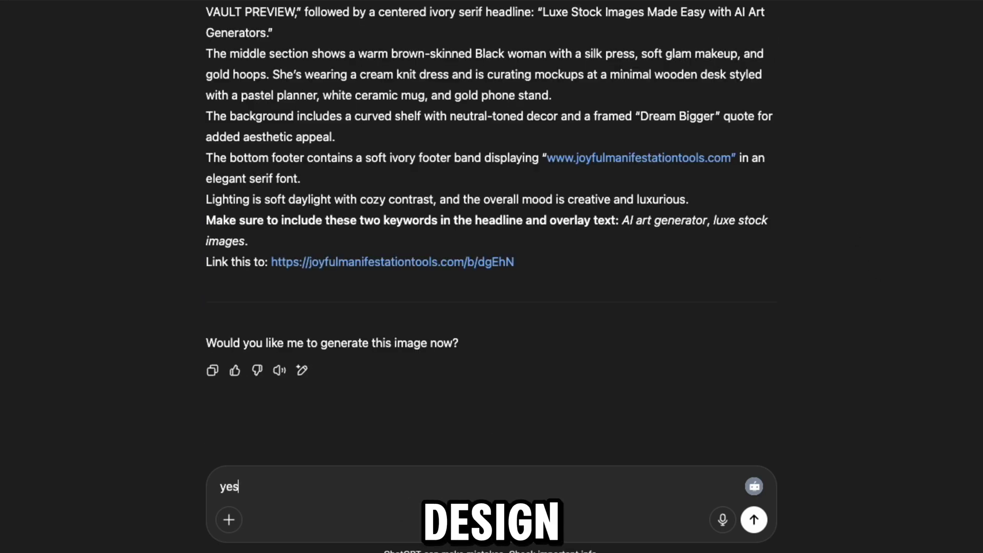
key("Return")
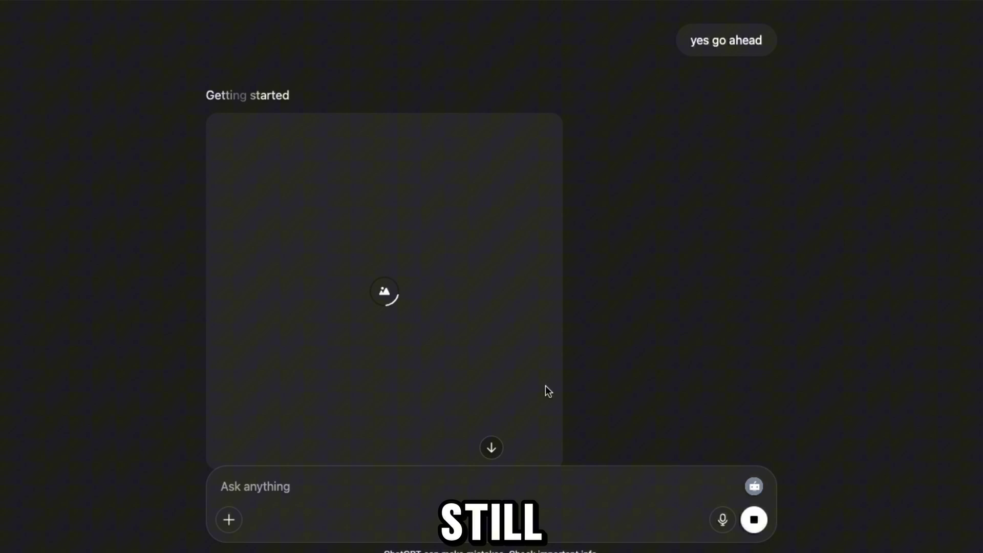
scroll(545, 392, "down", 1)
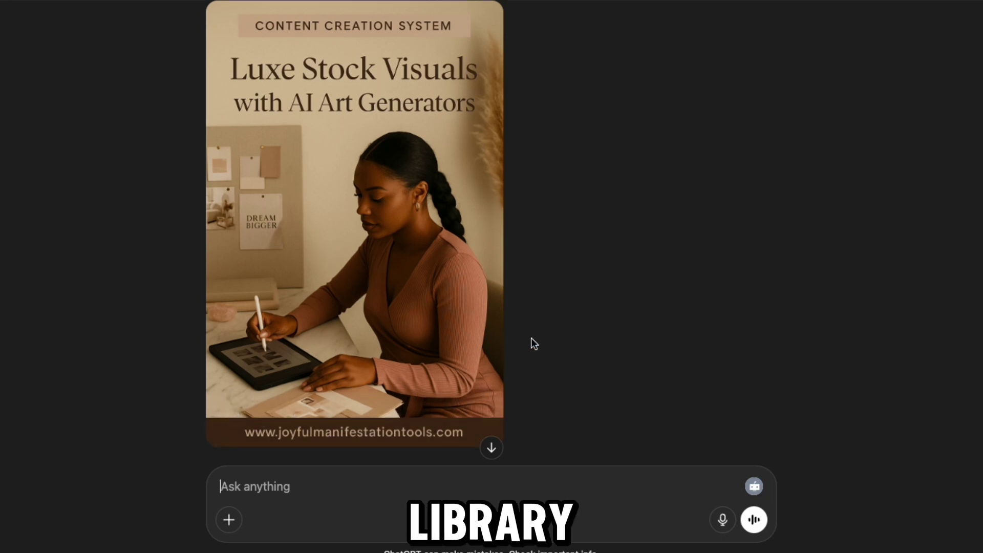
scroll(531, 338, "down", 1)
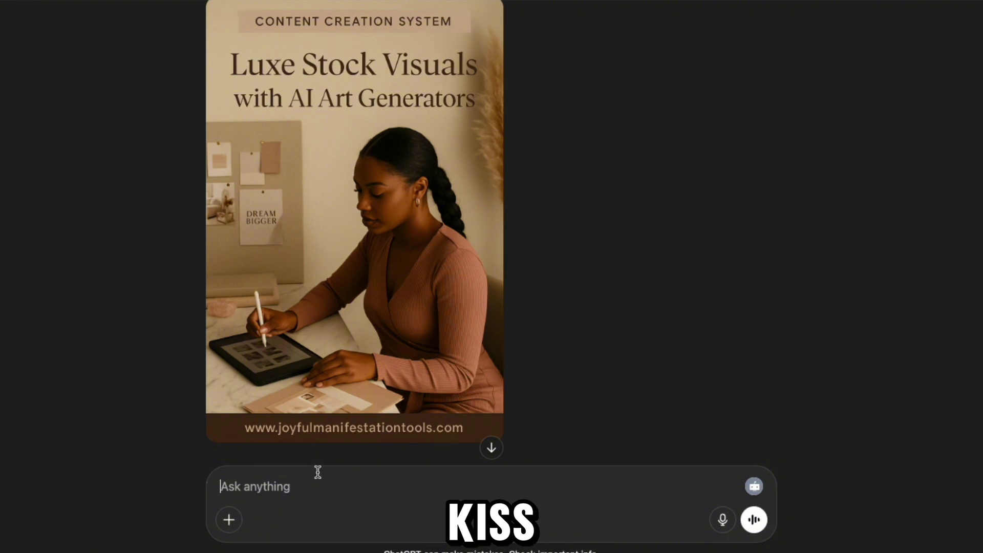
Step: Send 'ok one more' to request a third pin, 'Turn AI Art Generators into Luxe Stock Income'
type("ok on")
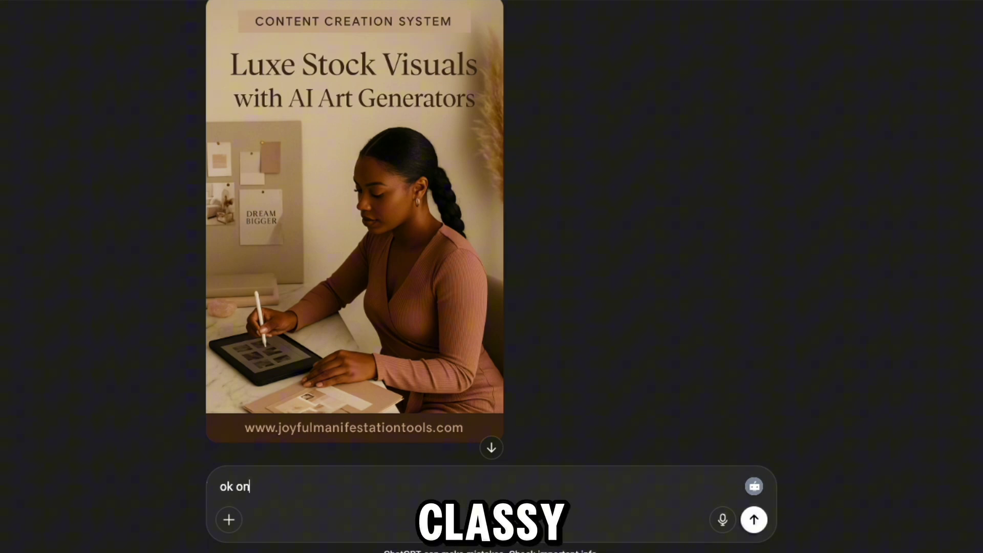
type("e more")
key("Return")
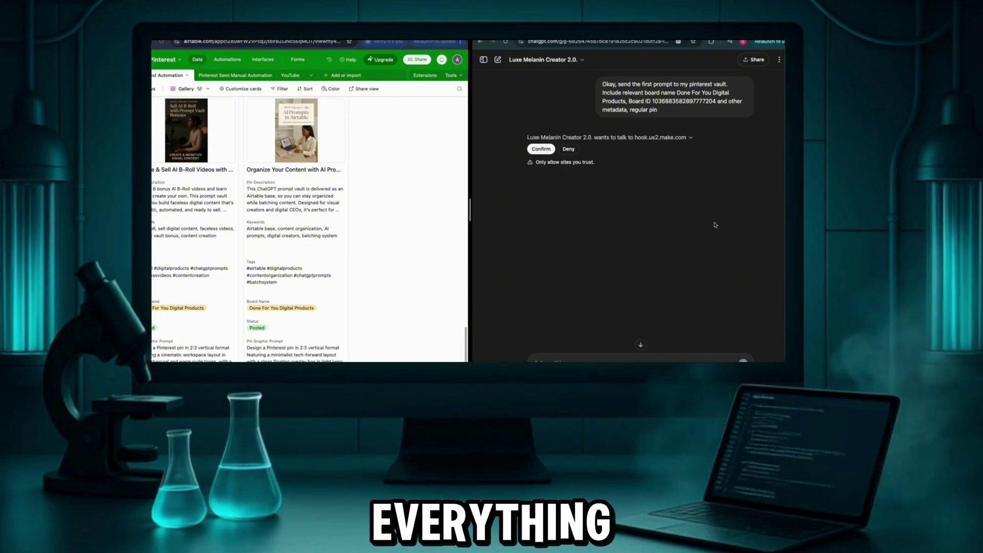
Step: Confirm the hook.us2.make.com call so the first pin lands in the Airtable Pinterest vault
left_click(540, 148)
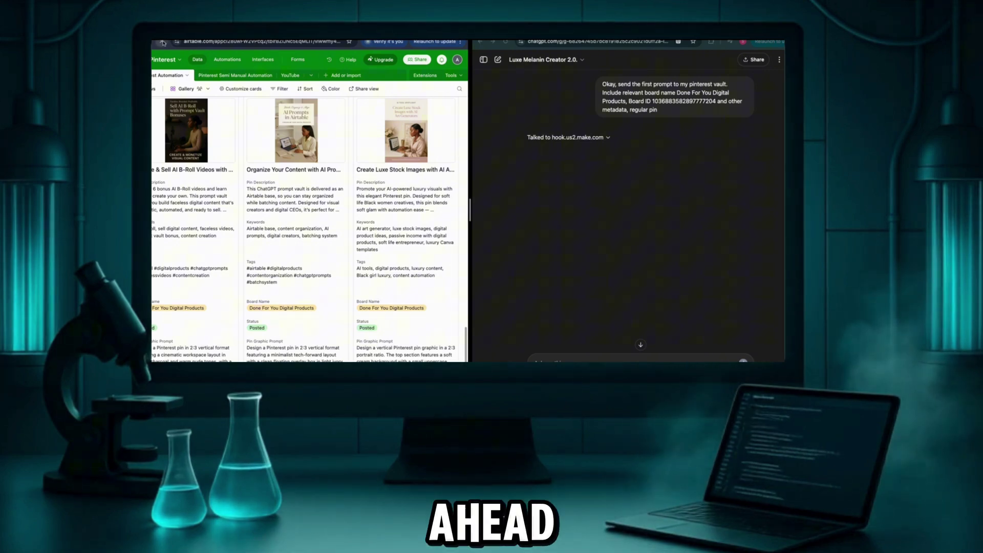
Step: Reload the vault, open the 'Create Luxe Stock Images…' record and preview its Pin Graphic full size
left_click(163, 42)
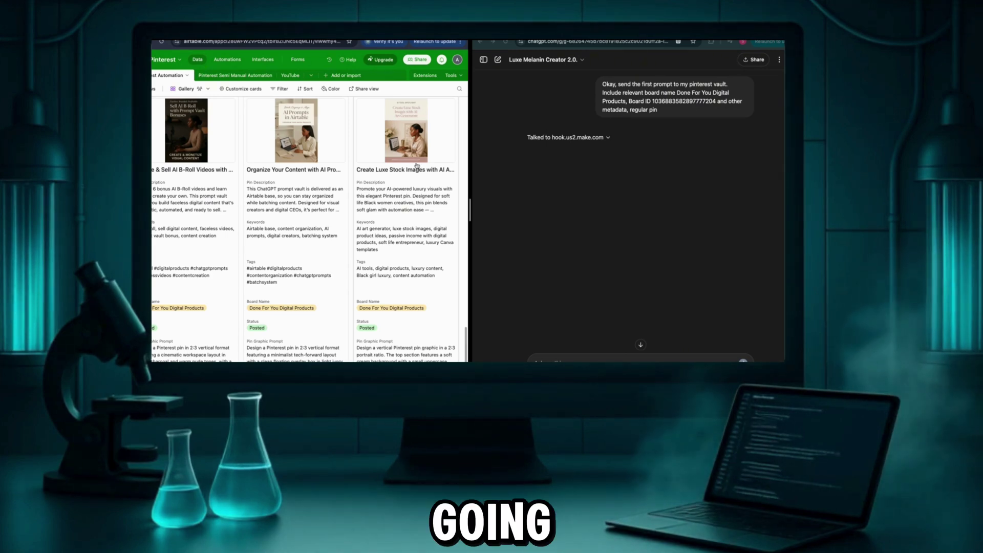
left_click(416, 244)
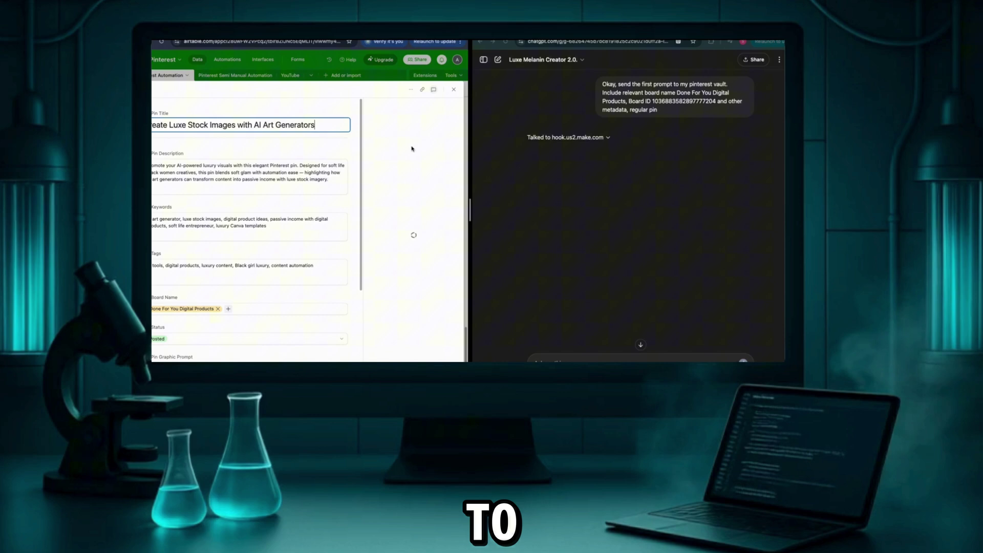
scroll(346, 289, "down", 5)
scroll(346, 289, "down", 3)
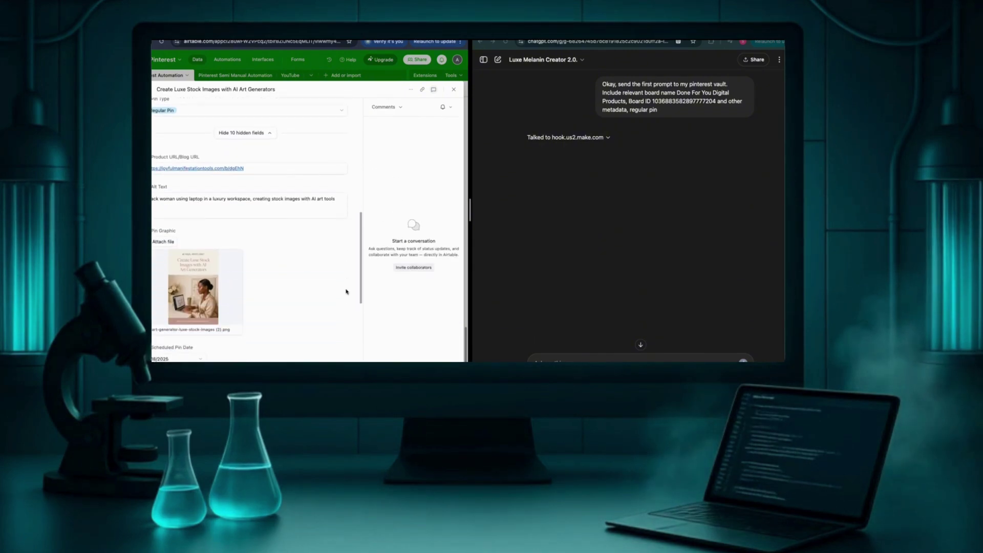
left_click(199, 257)
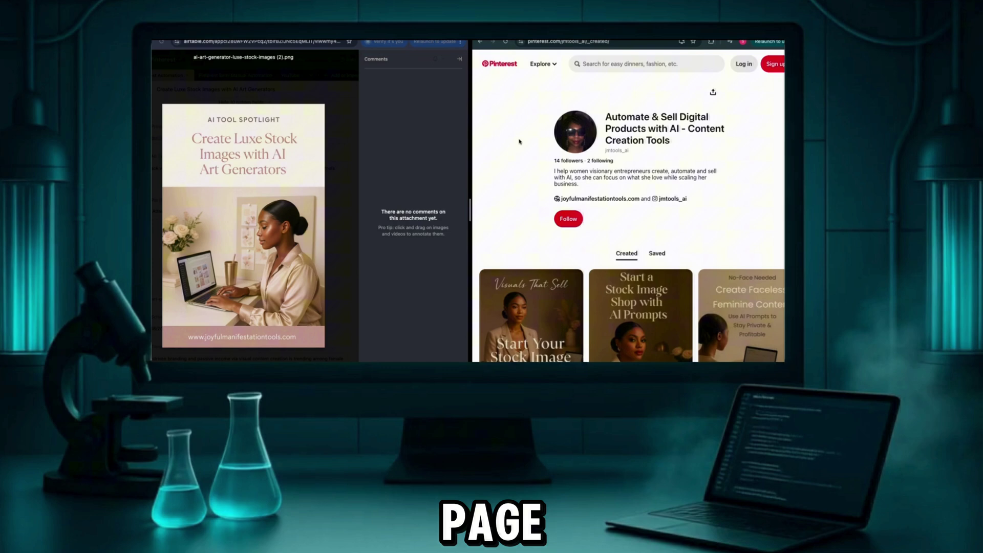
scroll(519, 141, "down", 3)
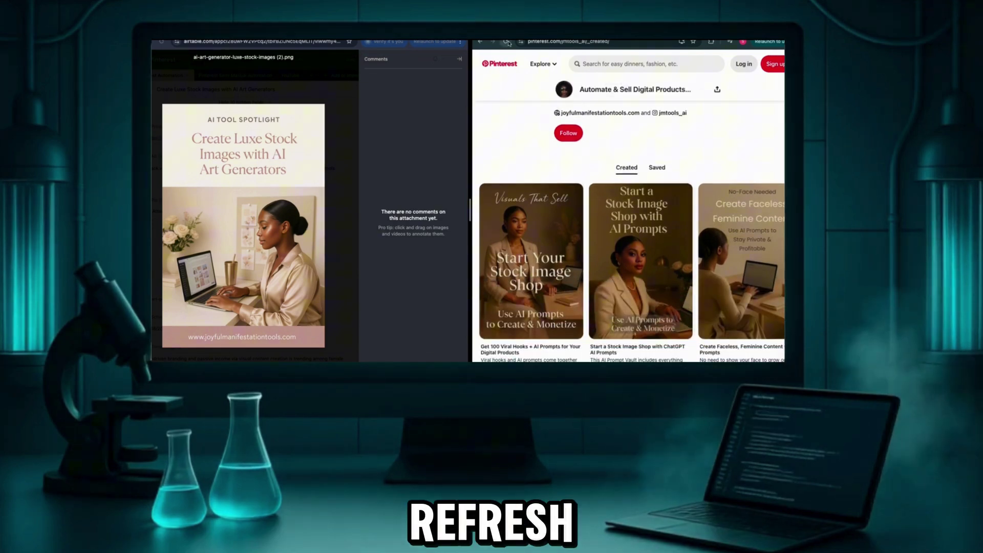
key("F5")
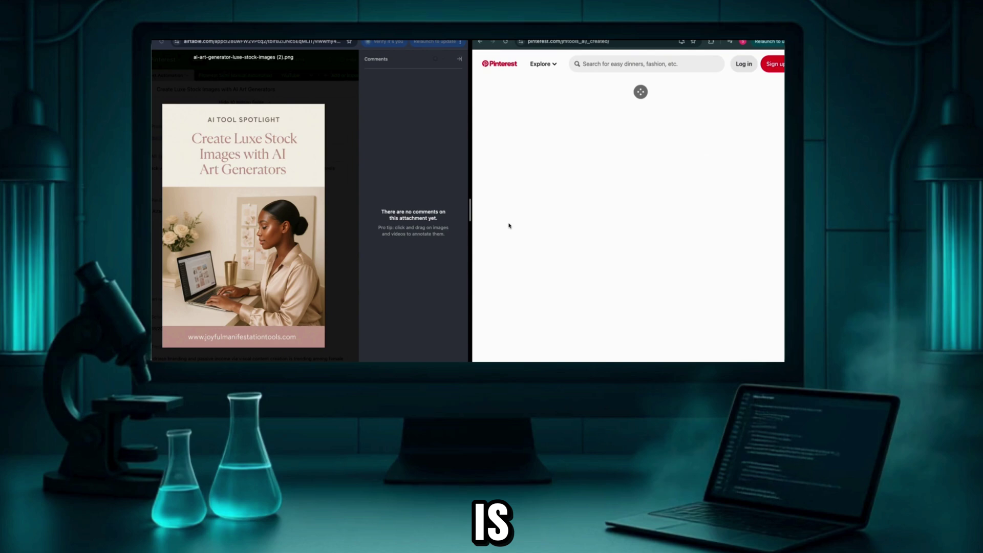
scroll(509, 226, "down", 1)
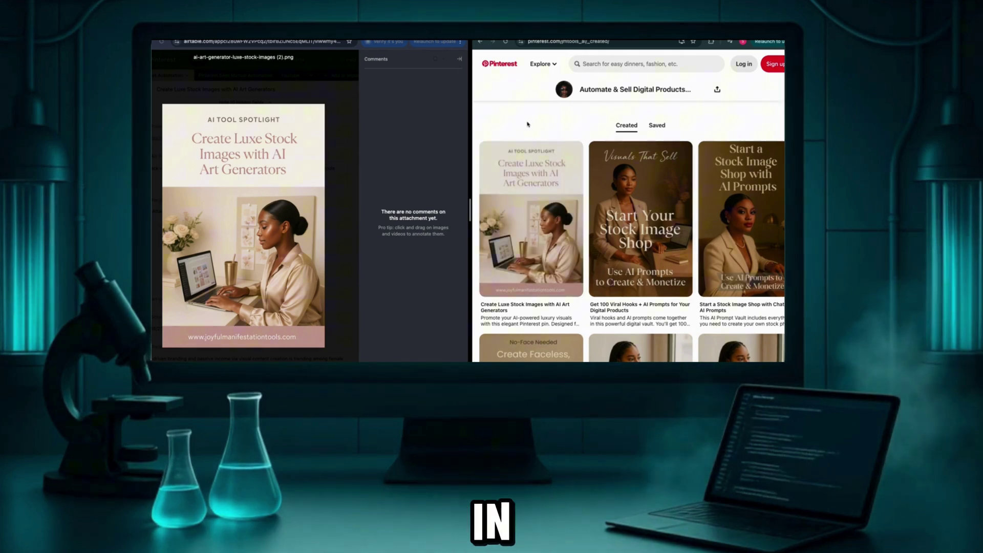
scroll(709, 208, "down", 3)
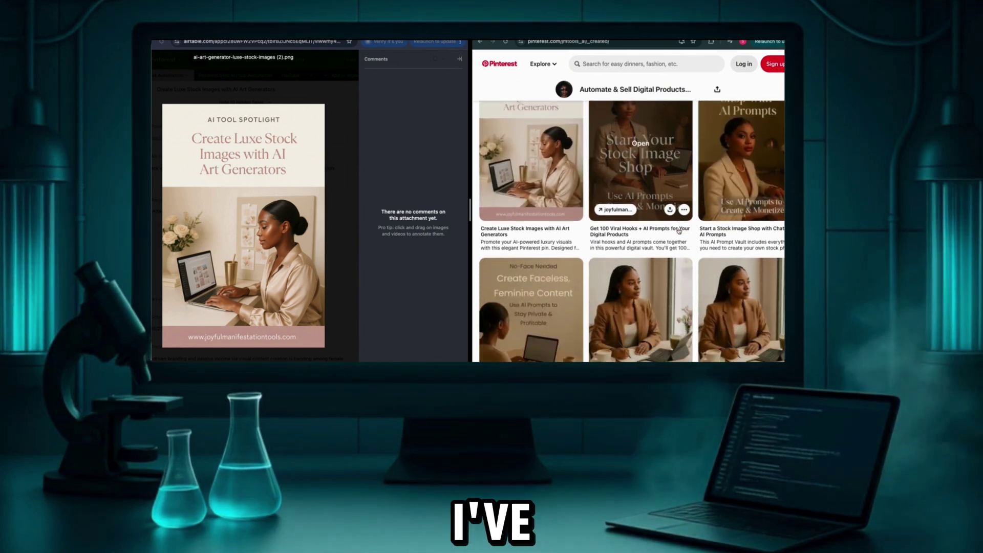
scroll(678, 231, "down", 8)
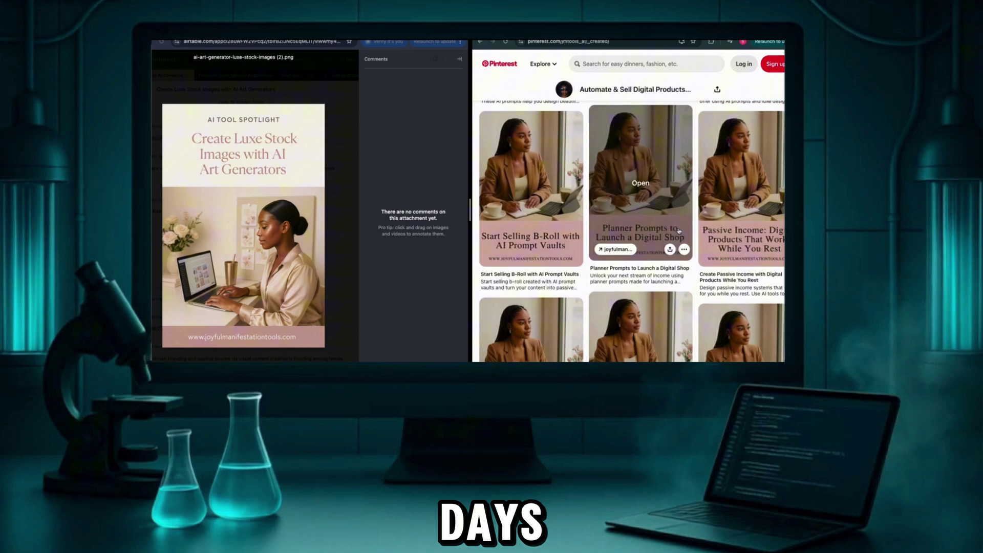
scroll(678, 231, "down", 8)
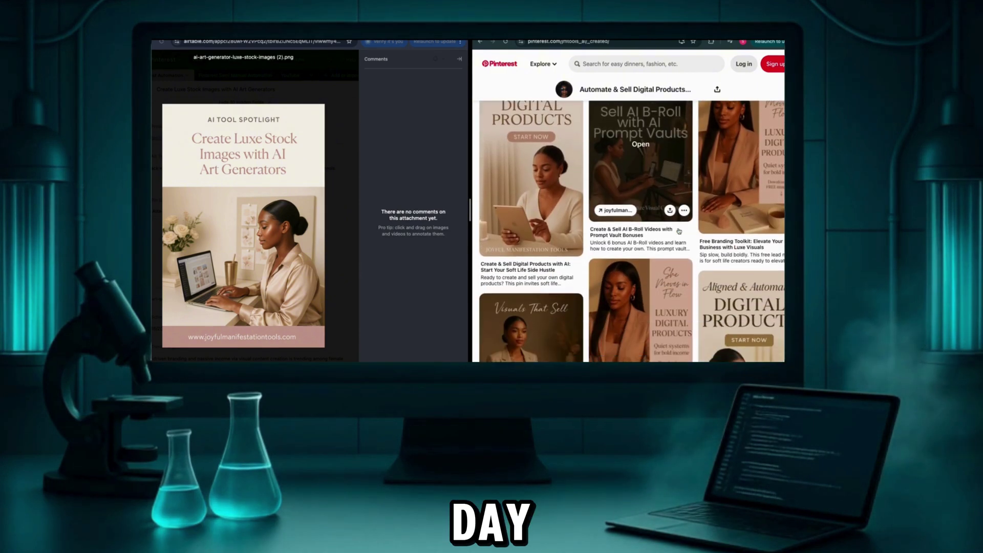
scroll(679, 231, "down", 6)
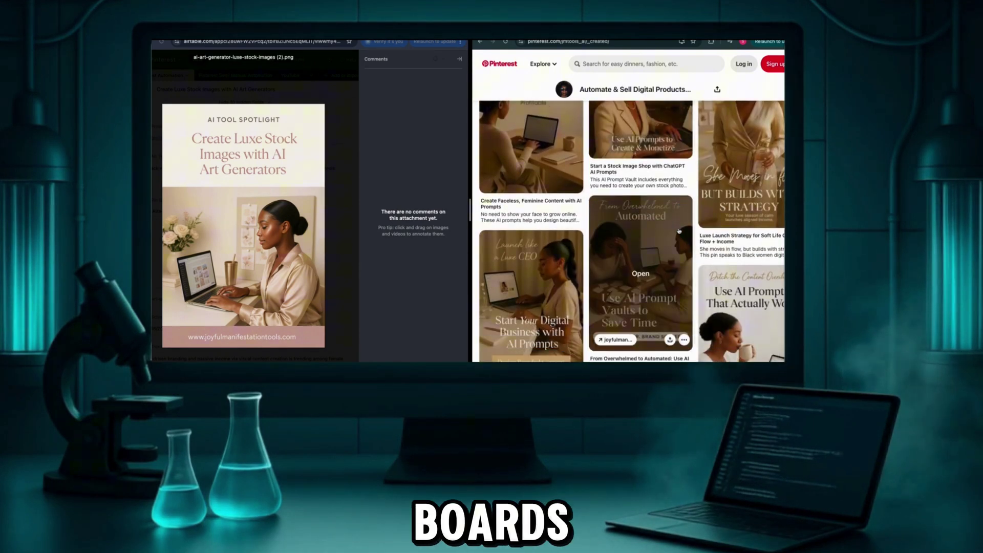
scroll(679, 231, "down", 4)
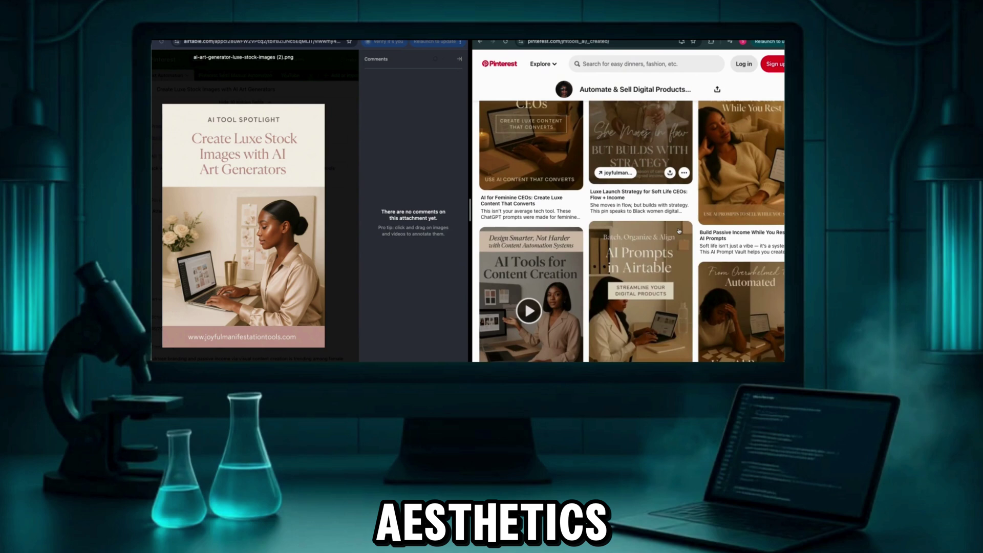
scroll(679, 231, "down", 4)
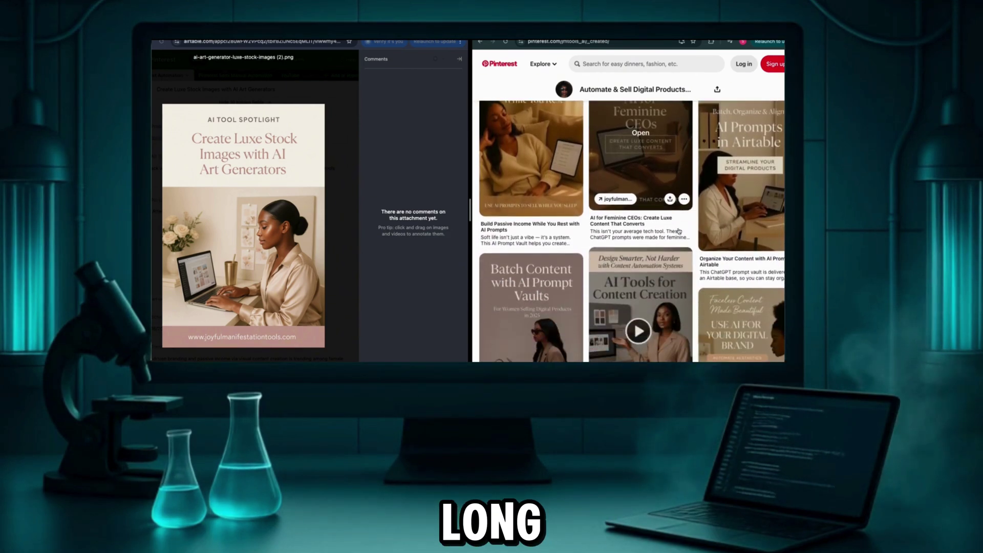
scroll(679, 231, "down", 6)
scroll(679, 231, "down", 10)
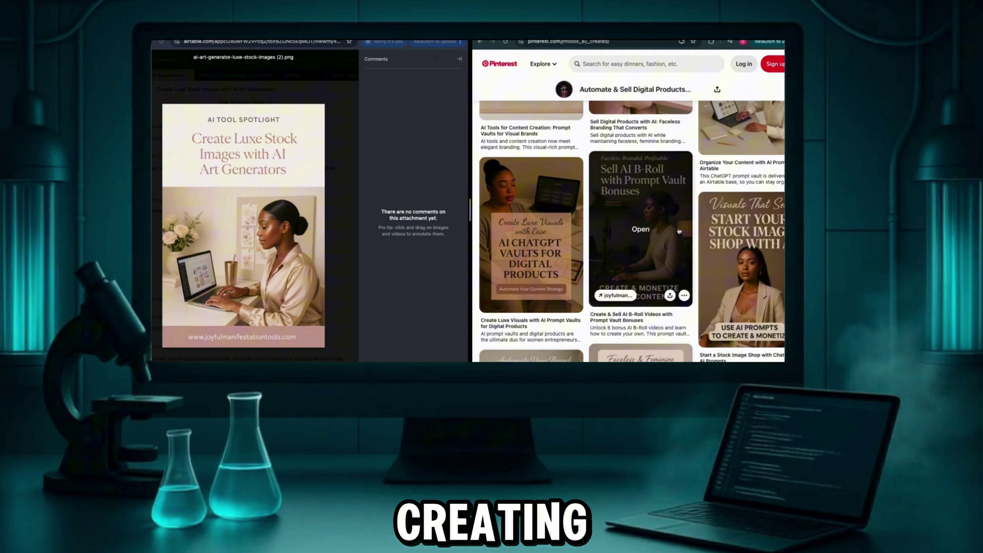
scroll(679, 231, "down", 10)
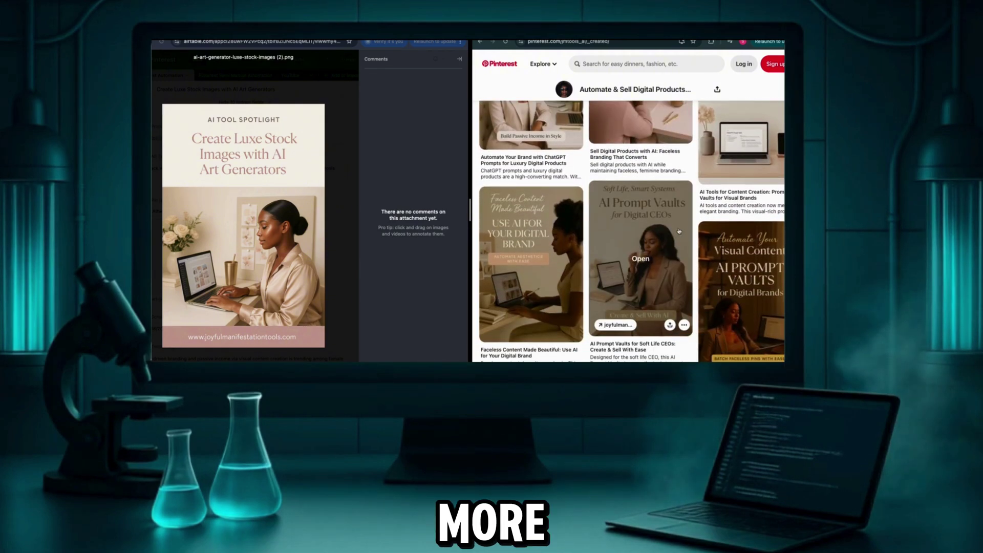
scroll(679, 231, "down", 5)
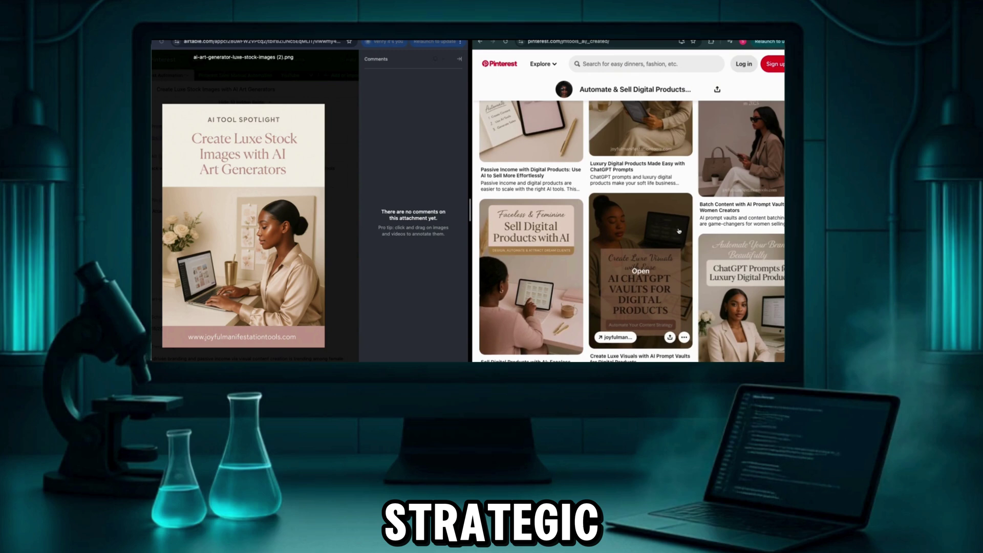
scroll(679, 230, "up", 3)
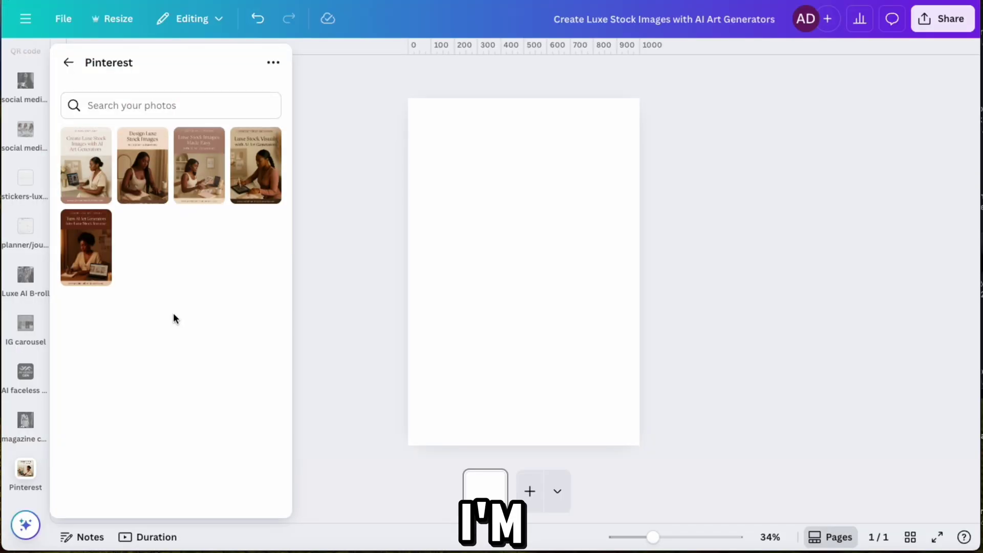
Step: Add the first image from the Pinterest uploads folder and set it as the page background
left_click(379, 322)
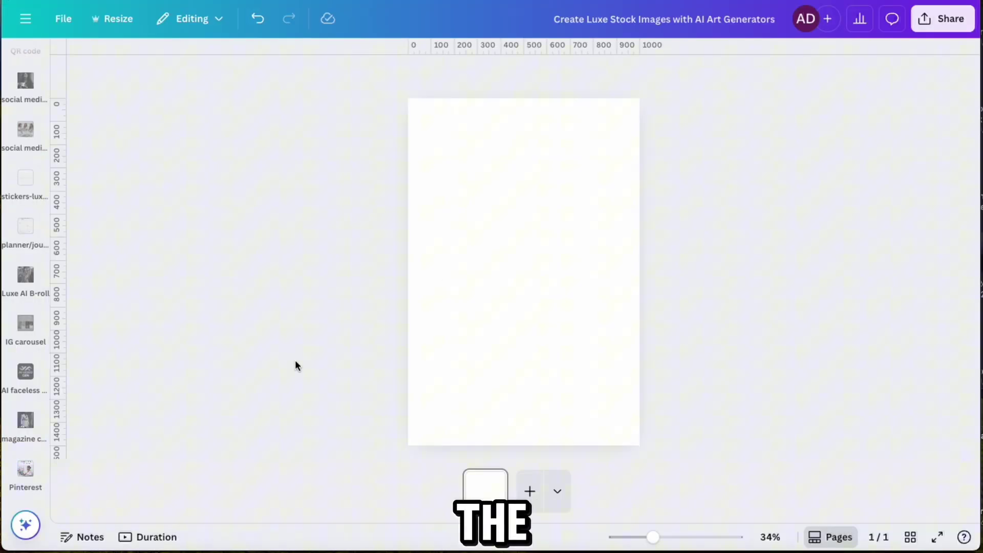
left_click(25, 469)
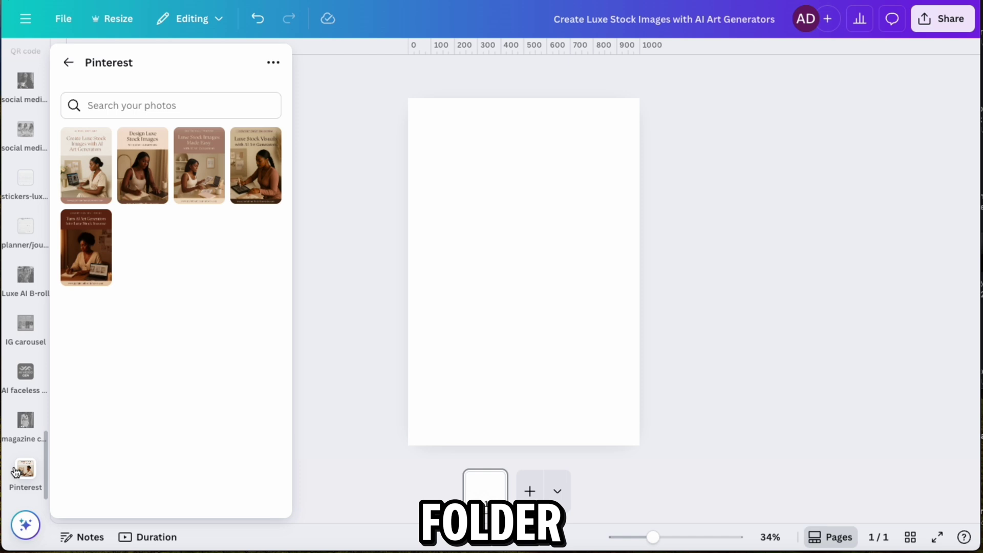
mouse_move(99, 228)
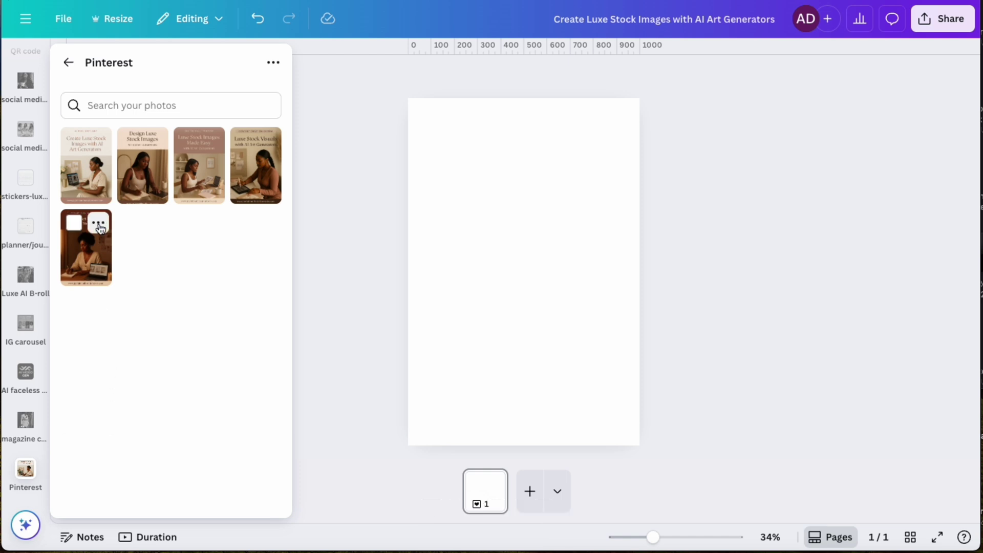
left_click(87, 177)
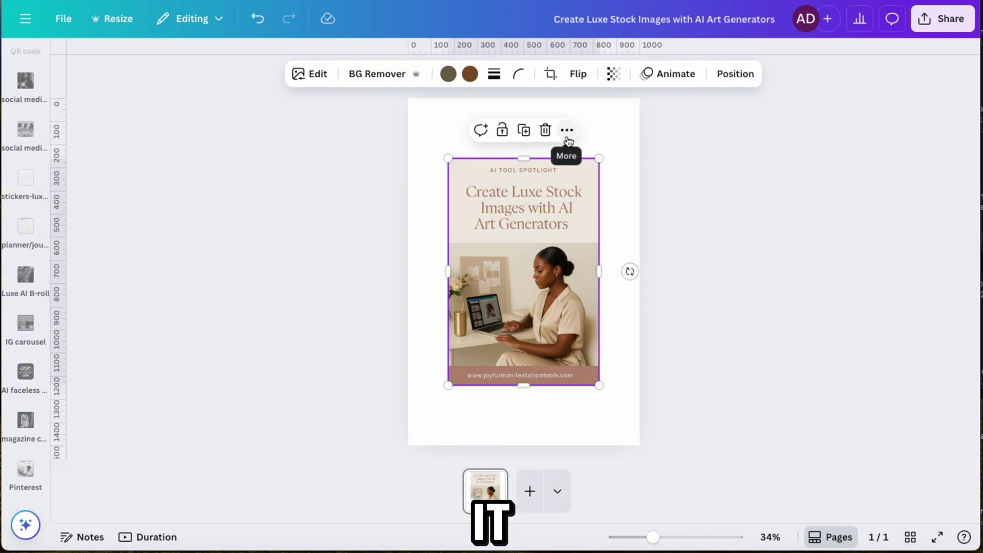
left_click(566, 132)
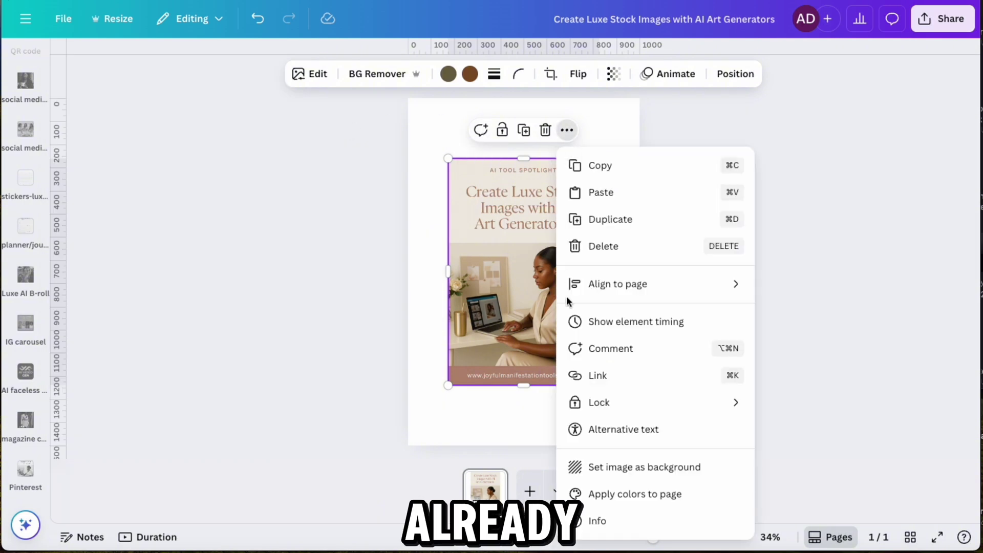
left_click(631, 473)
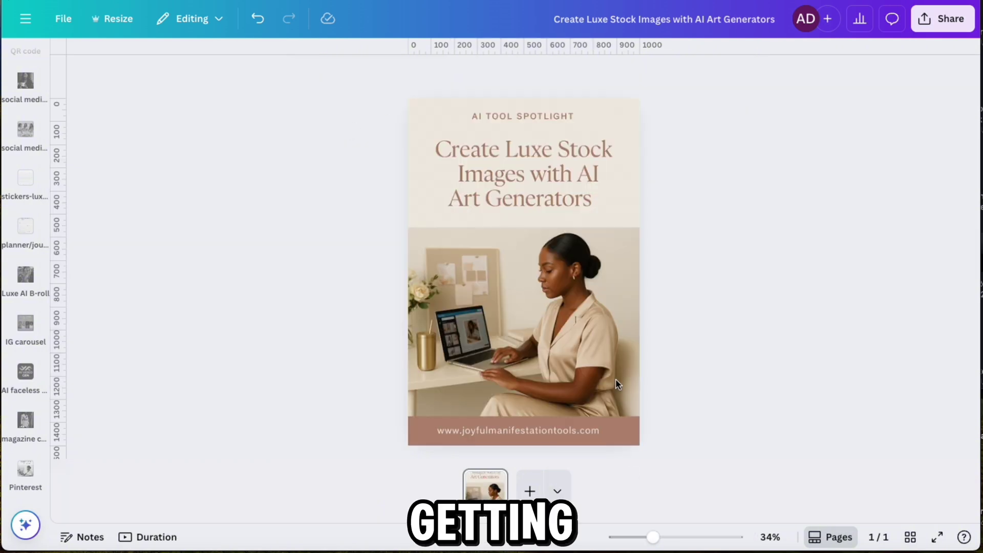
left_click(600, 268)
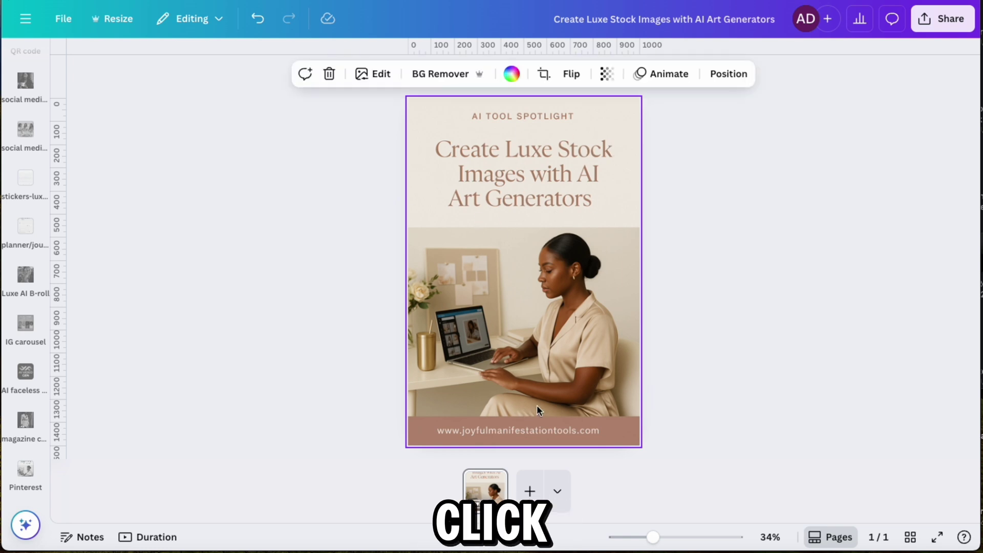
Step: Use Grab Text to turn the title and AI TOOL SPOTLIGHT wording into editable text layers
left_click(379, 75)
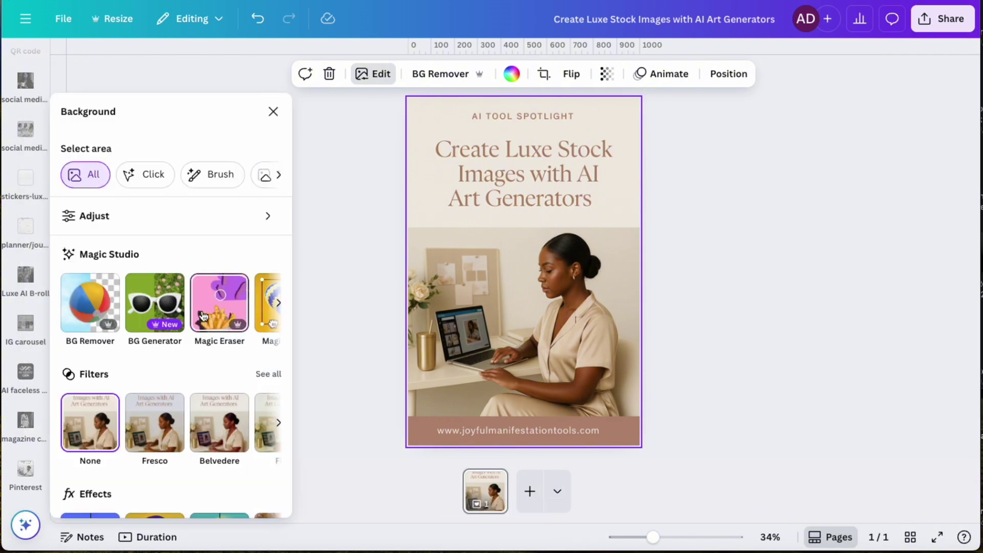
scroll(220, 307, "right", 5)
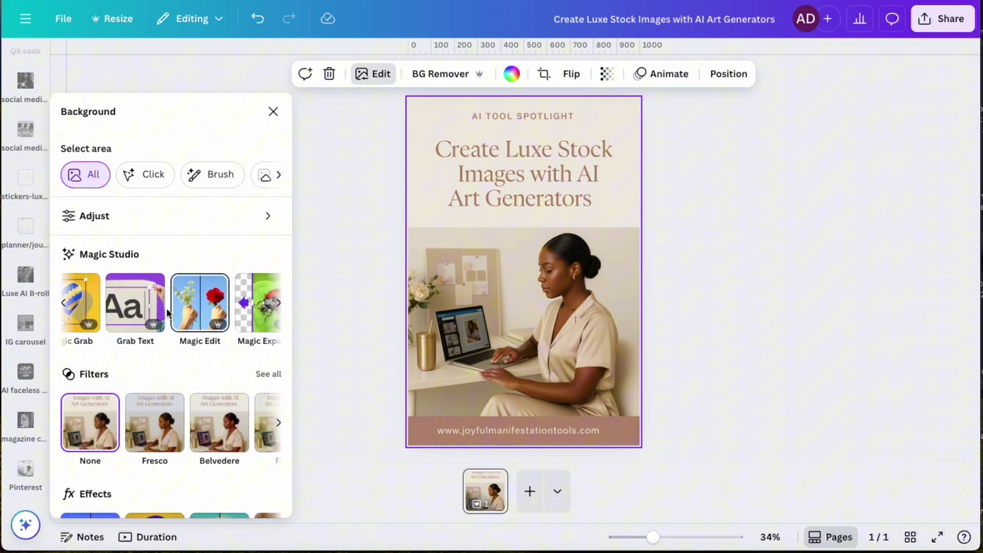
left_click(135, 305)
left_click(641, 169)
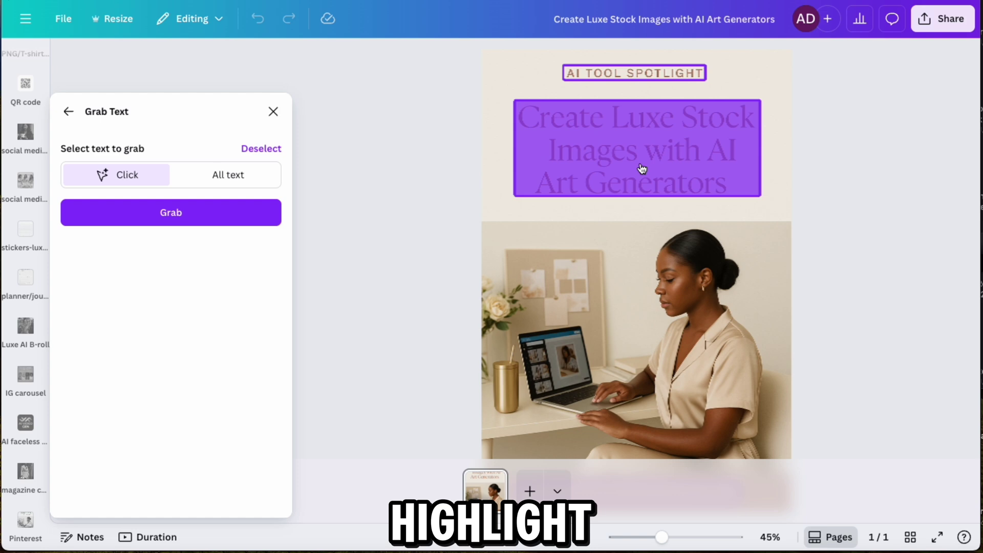
left_click(622, 77)
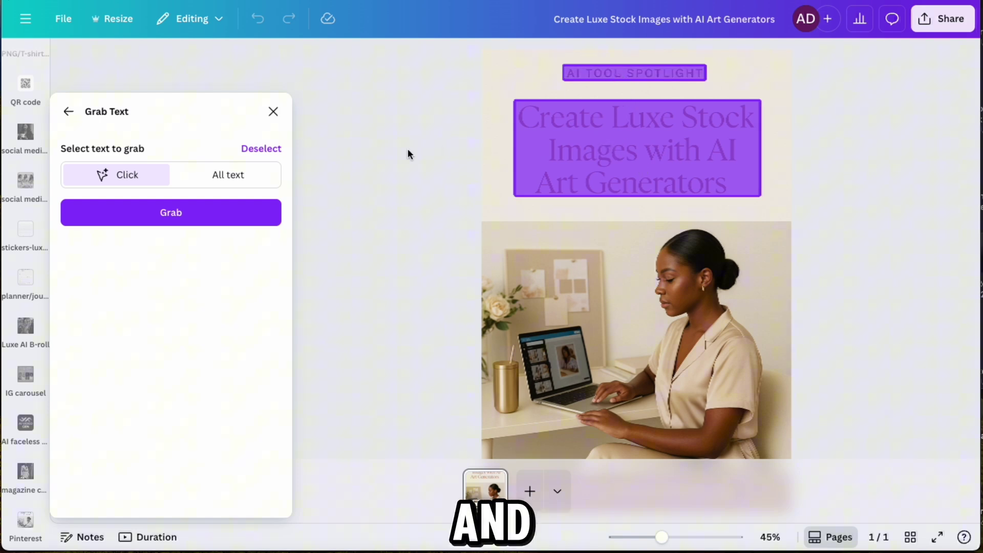
left_click(199, 219)
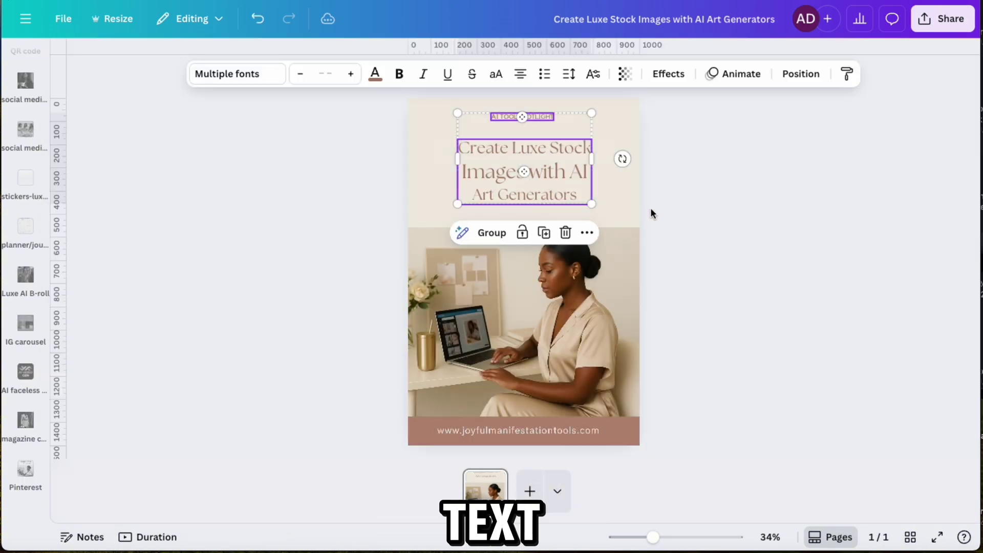
left_click(691, 218)
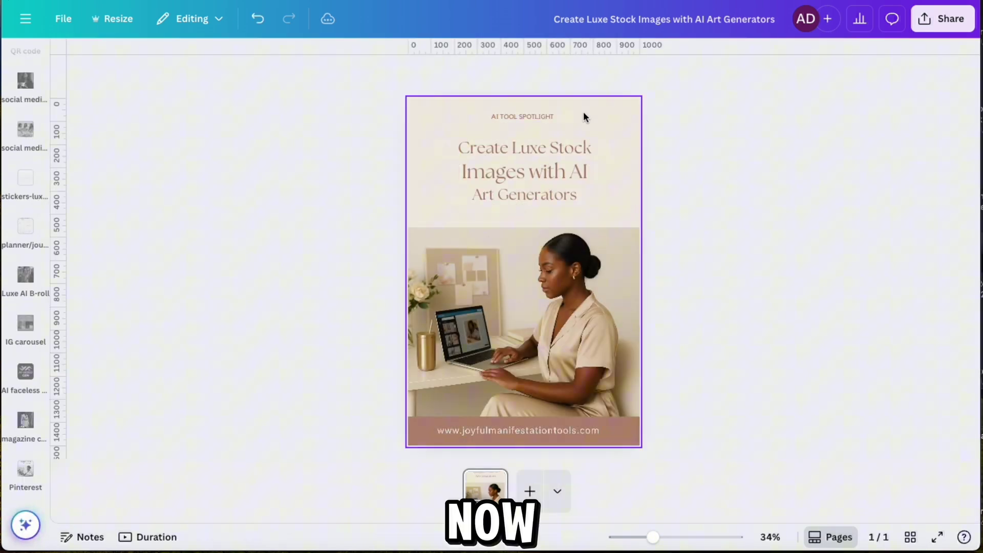
Step: Enlarge the AI TOOL SPOTLIGHT label from 21.2 to about 27.9
left_click(538, 116)
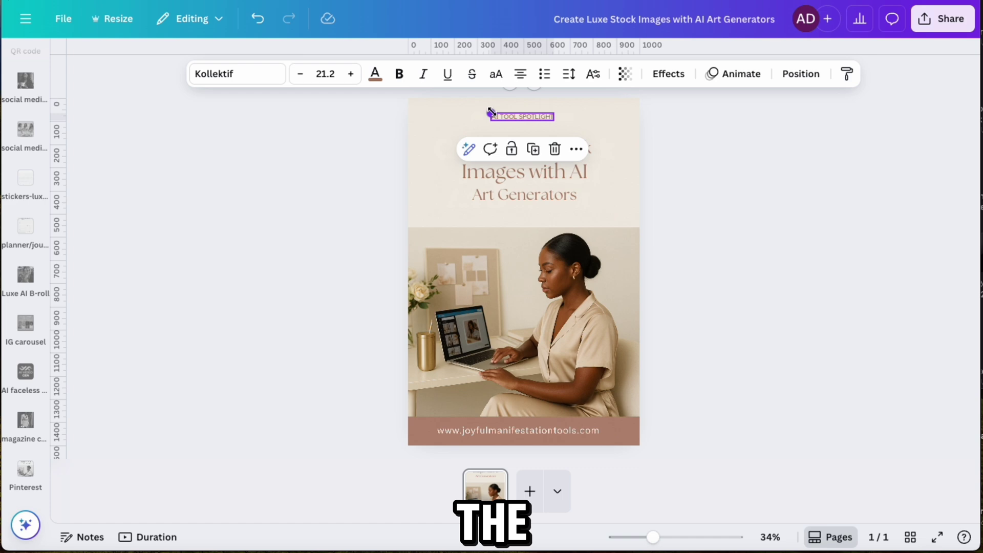
left_click_drag(487, 112, 523, 116)
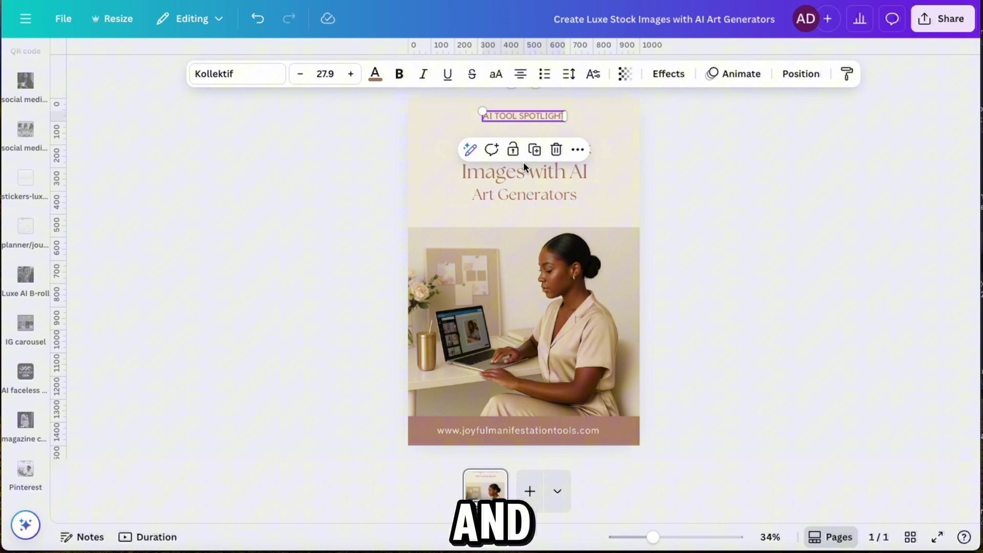
left_click(521, 181)
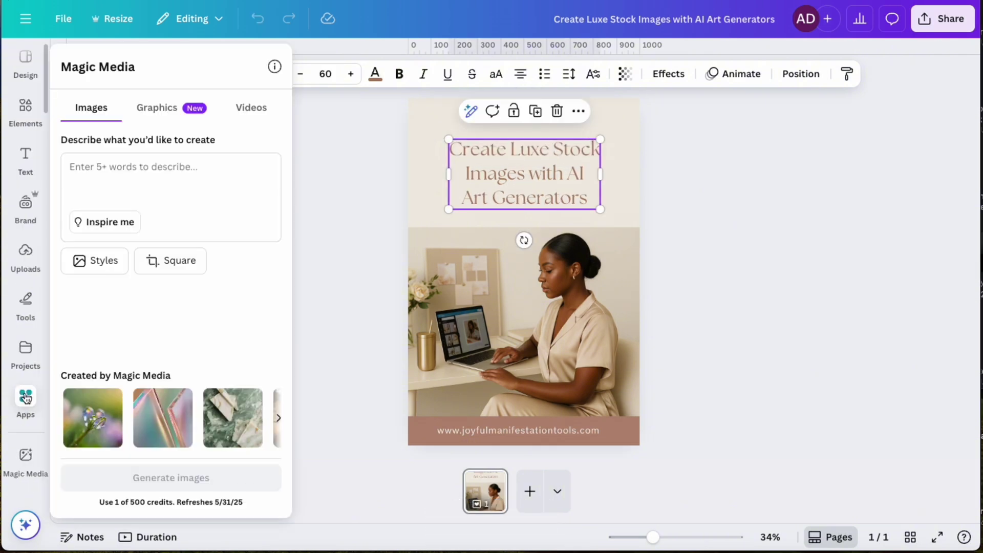
Step: Start Bulk create from Apps with manually entered headline data
left_click(26, 397)
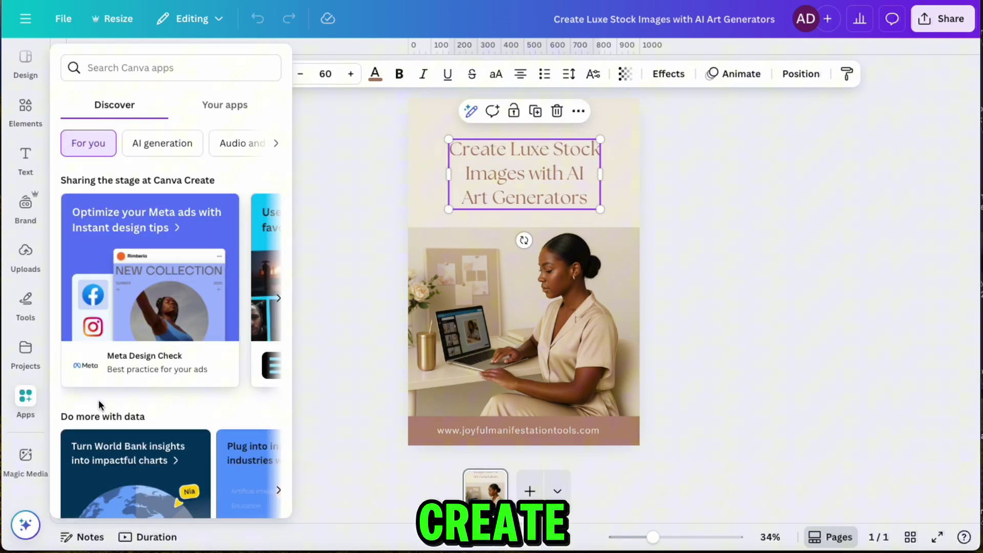
scroll(98, 400, "down", 6)
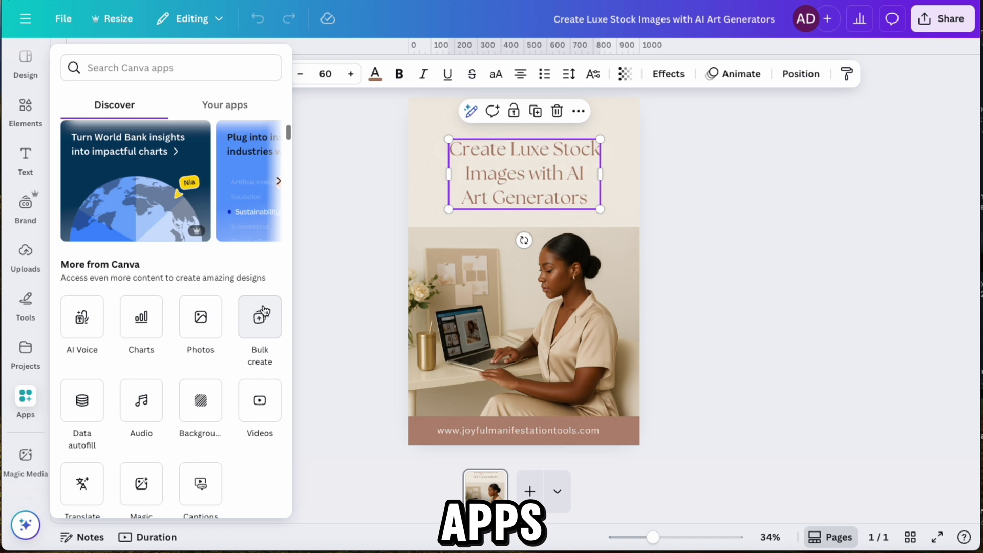
left_click(261, 315)
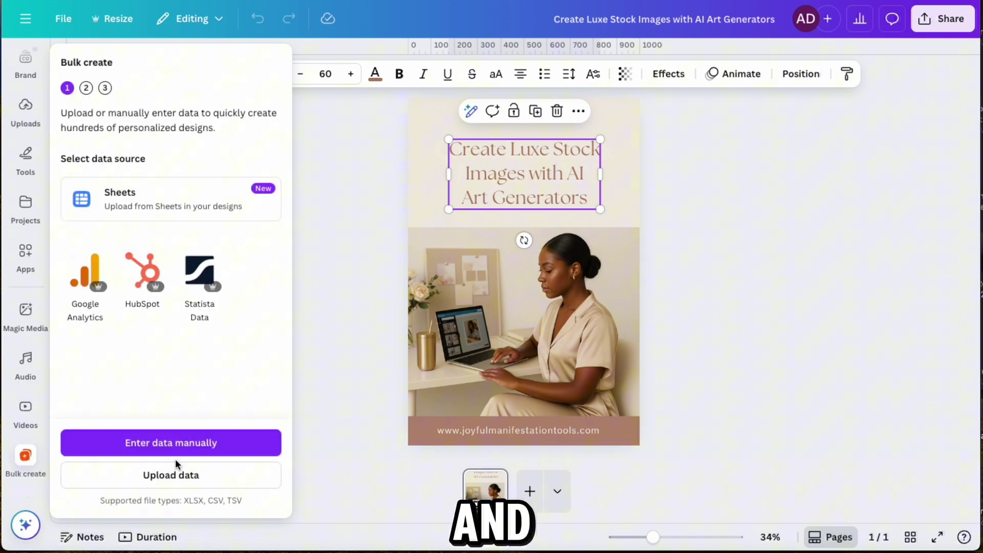
left_click(156, 474)
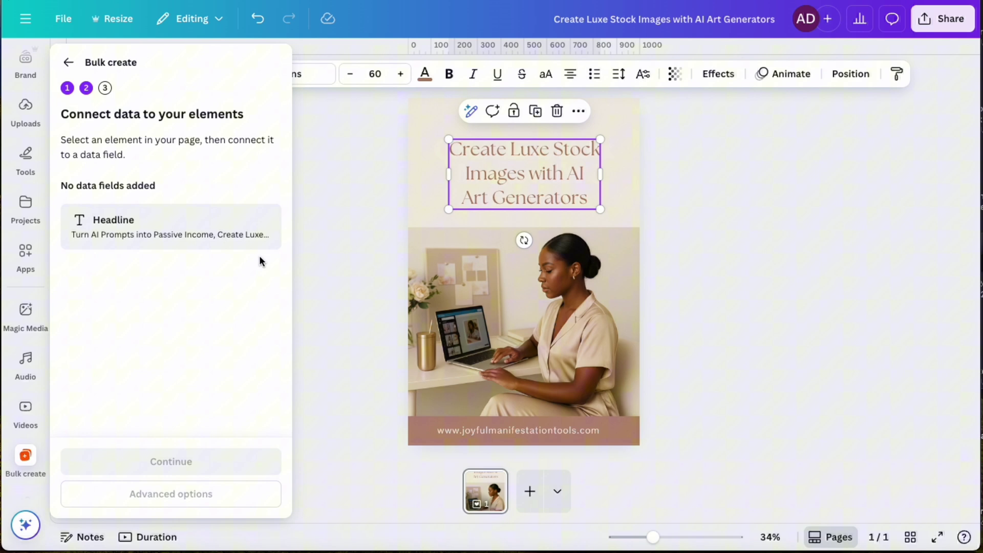
Step: Connect the headline text to the Headline data field and generate 10 designs
left_click(578, 110)
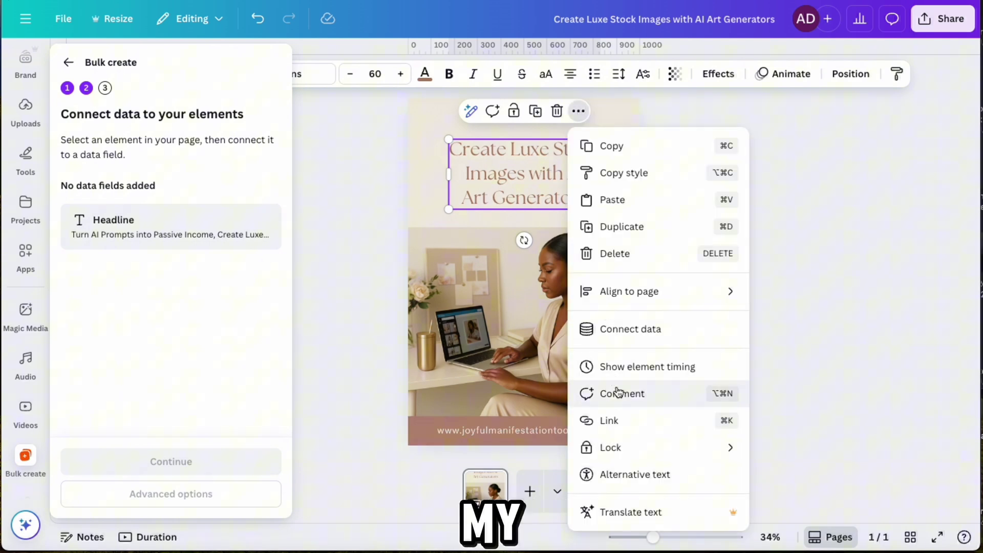
left_click(629, 331)
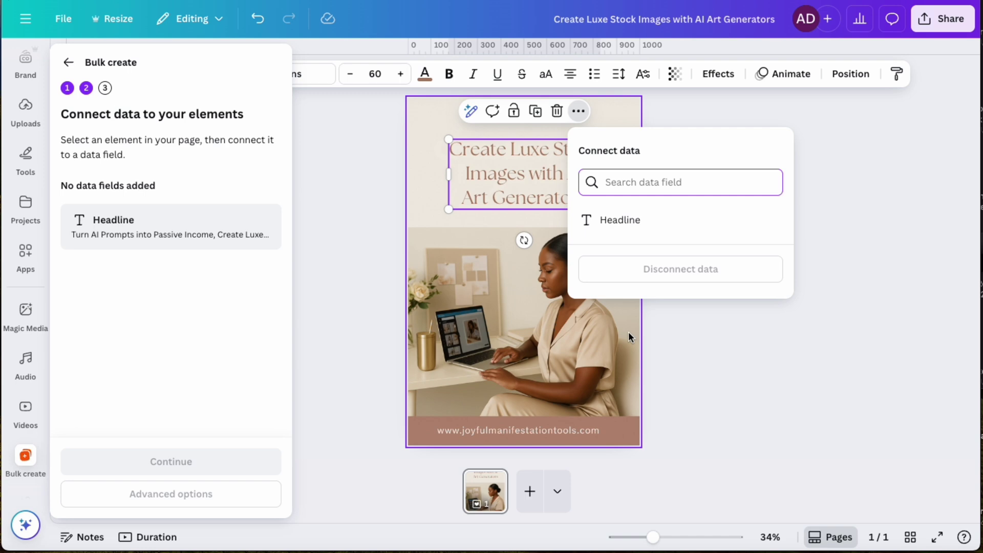
left_click(627, 219)
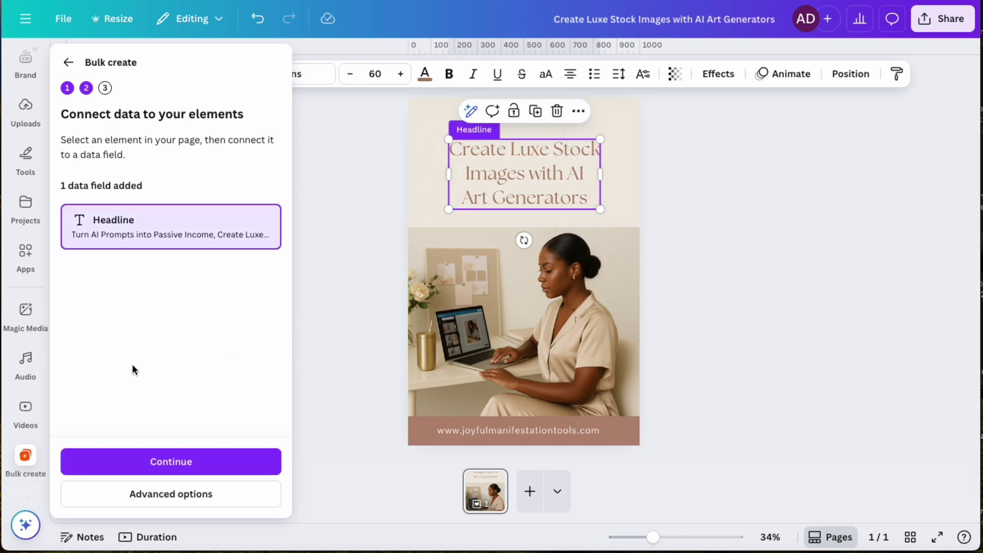
left_click(164, 462)
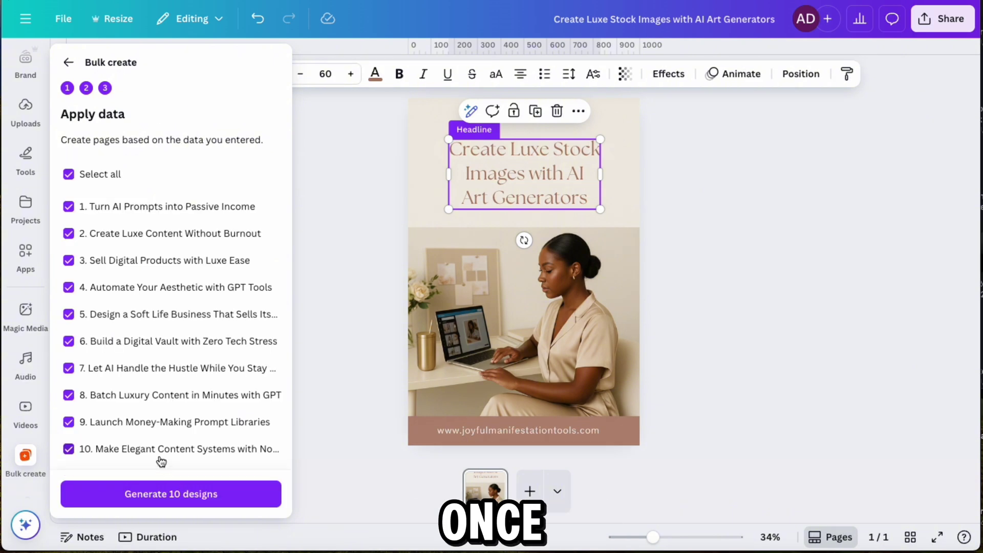
left_click(162, 494)
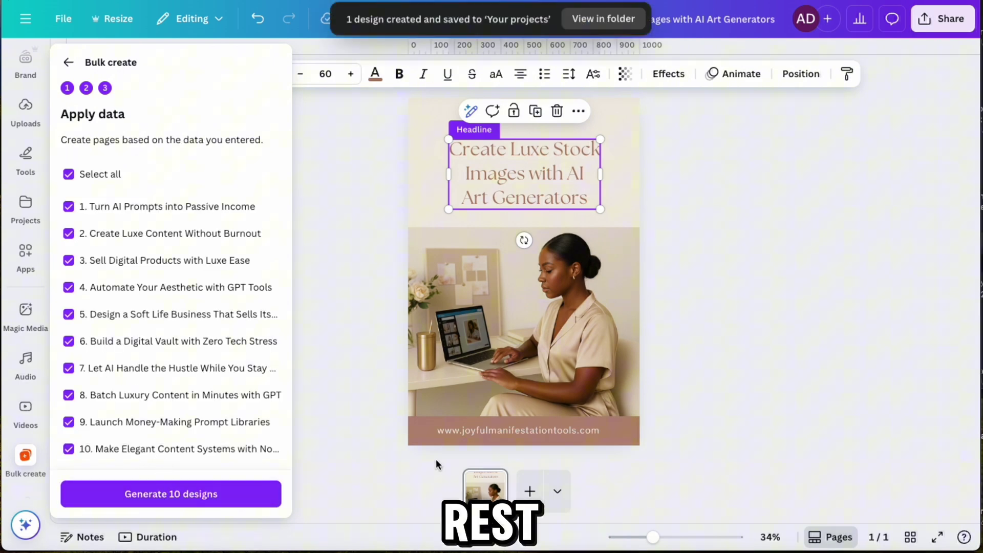
Step: Open the generated Bulk 1 design and check its 'Turn AI Prompts into Passive Income' title
left_click(598, 22)
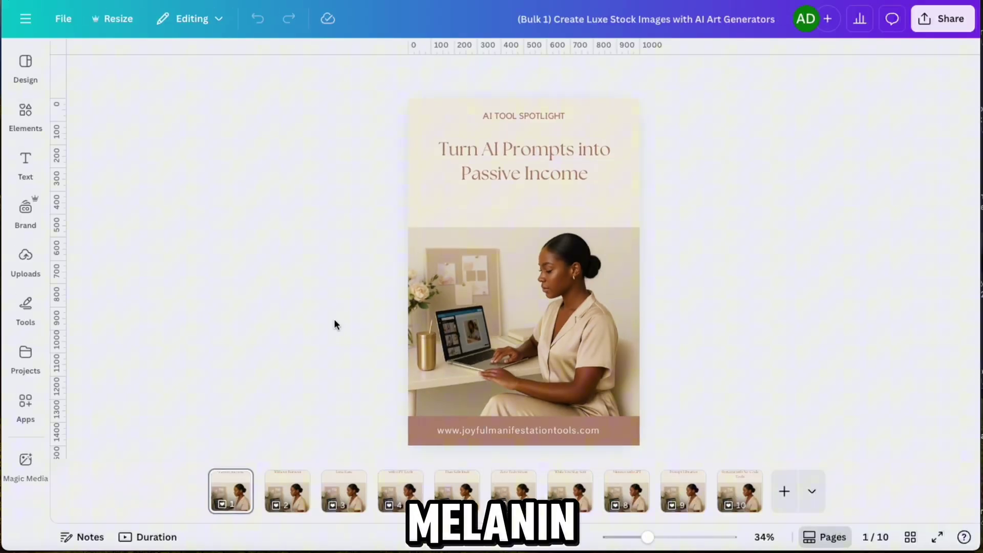
left_click(562, 152)
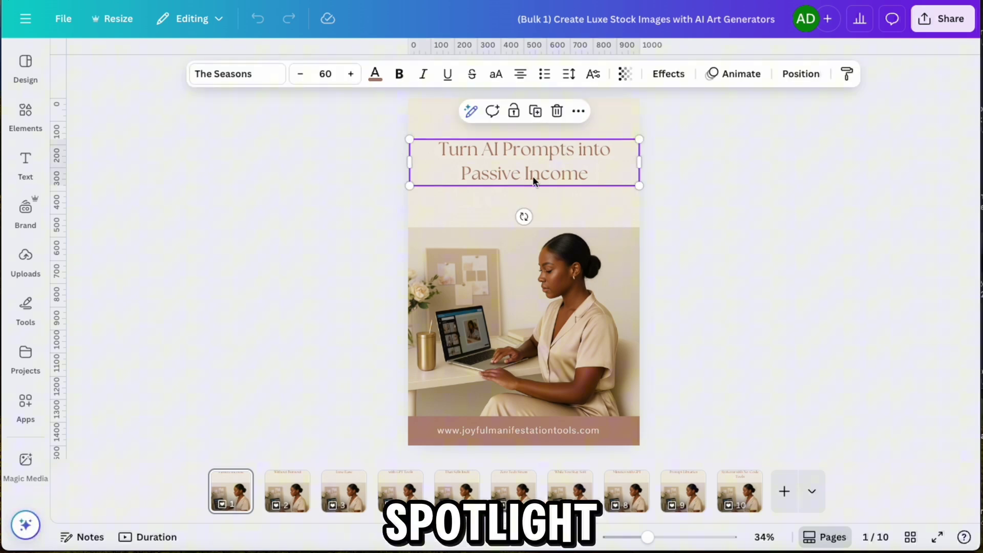
left_click(646, 215)
Step: Preview pins 2 through 10, each showing a different headline
left_click(290, 495)
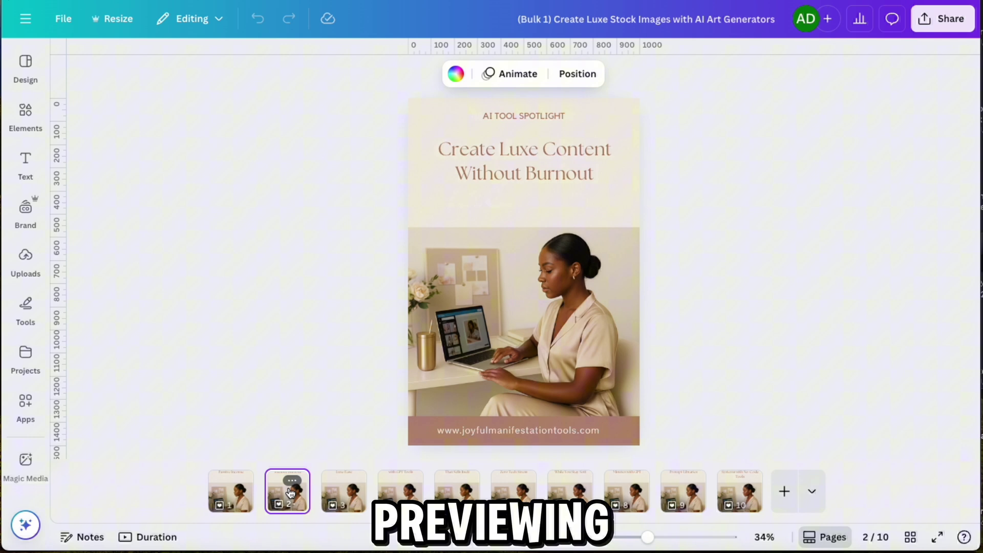
left_click(337, 492)
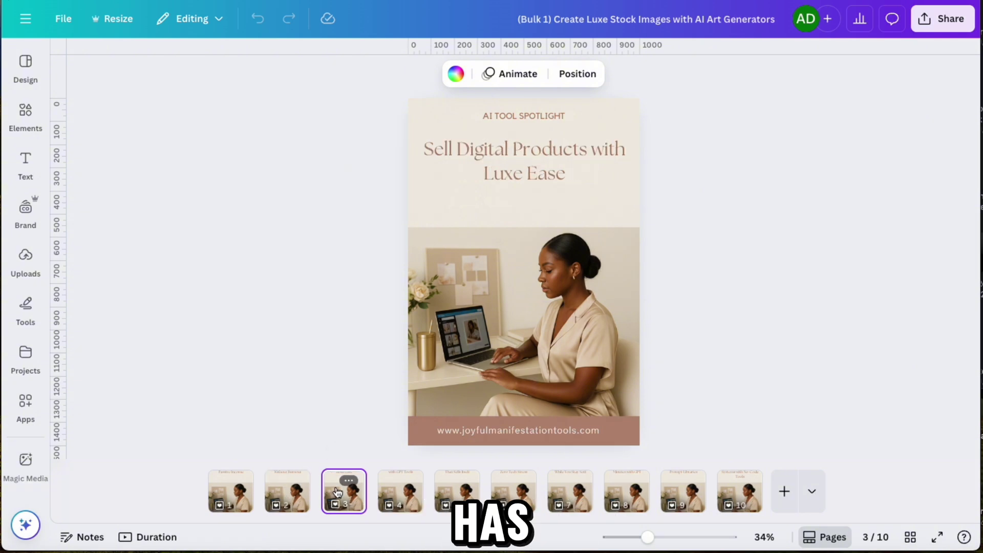
left_click(407, 495)
left_click(452, 495)
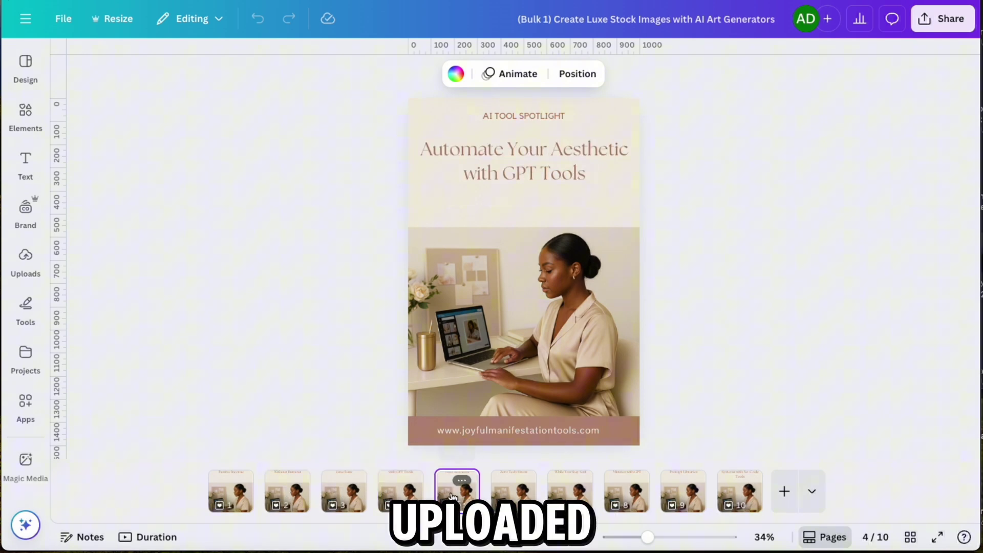
left_click(518, 494)
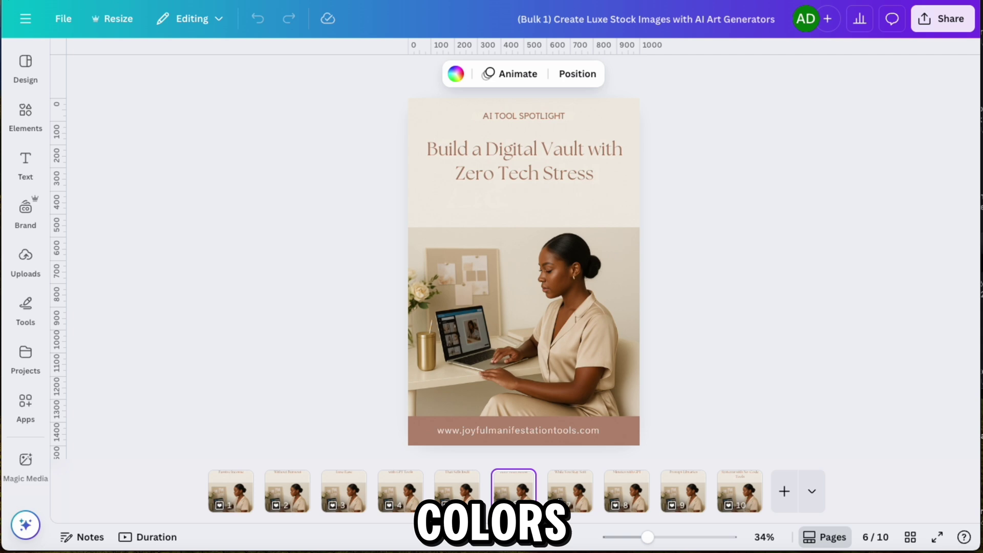
left_click(573, 494)
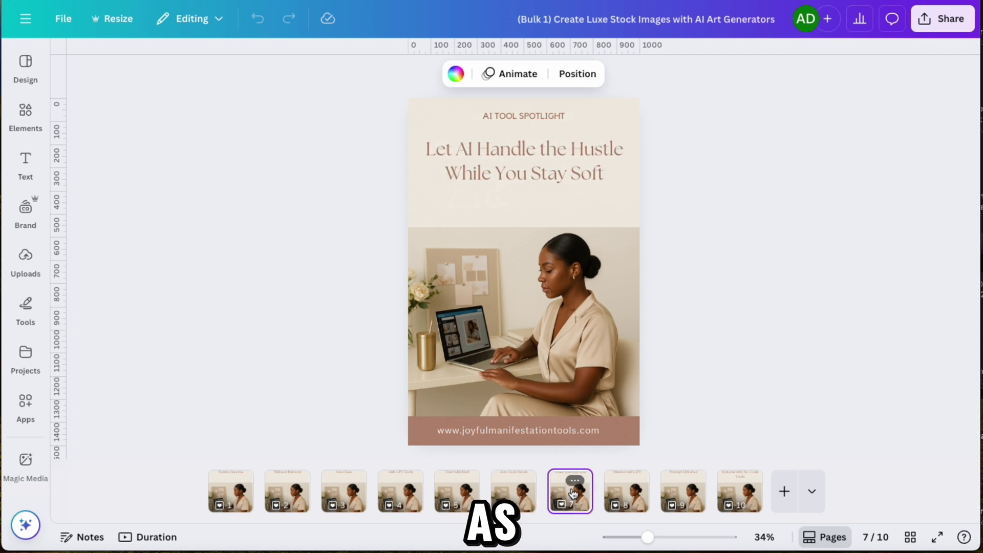
left_click(633, 491)
left_click(678, 495)
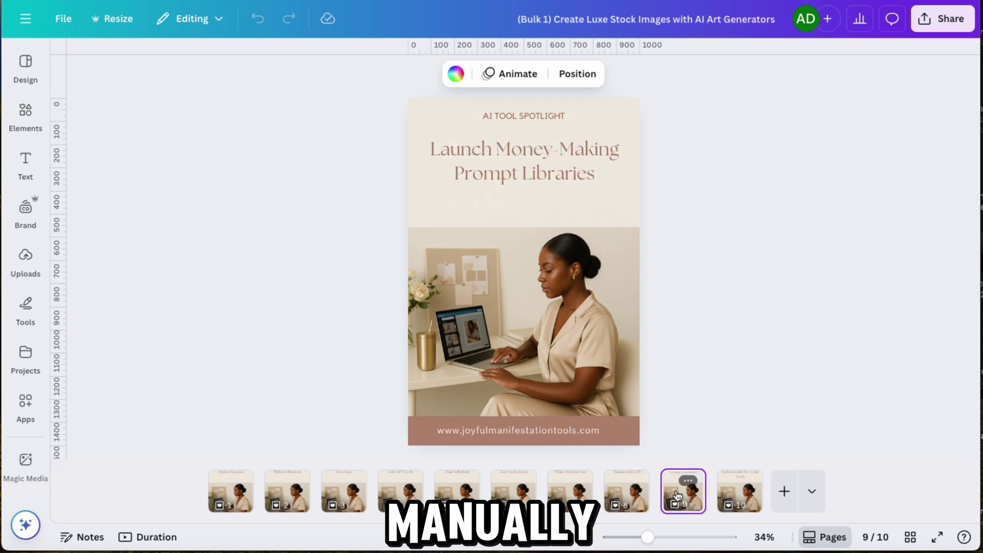
left_click(744, 499)
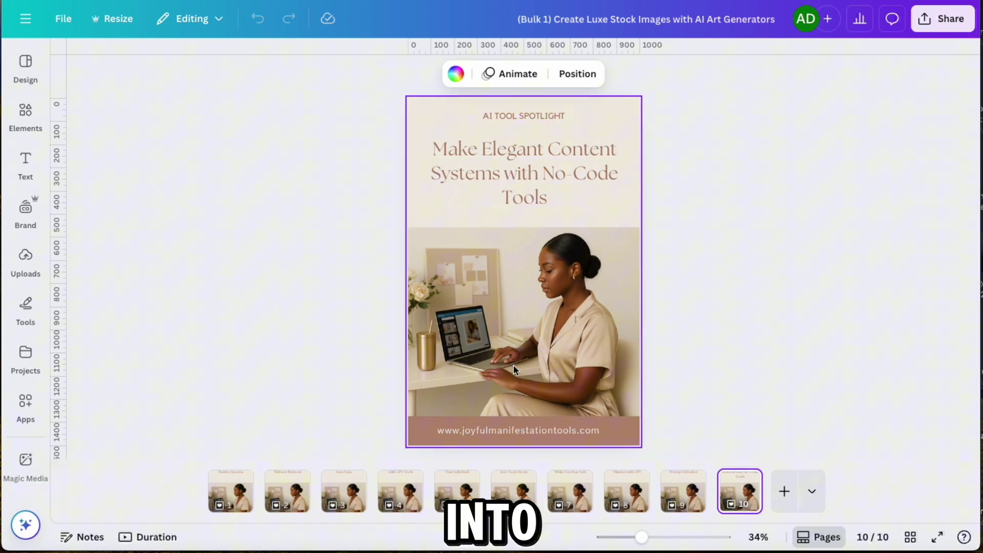
left_click(62, 23)
left_click(294, 334)
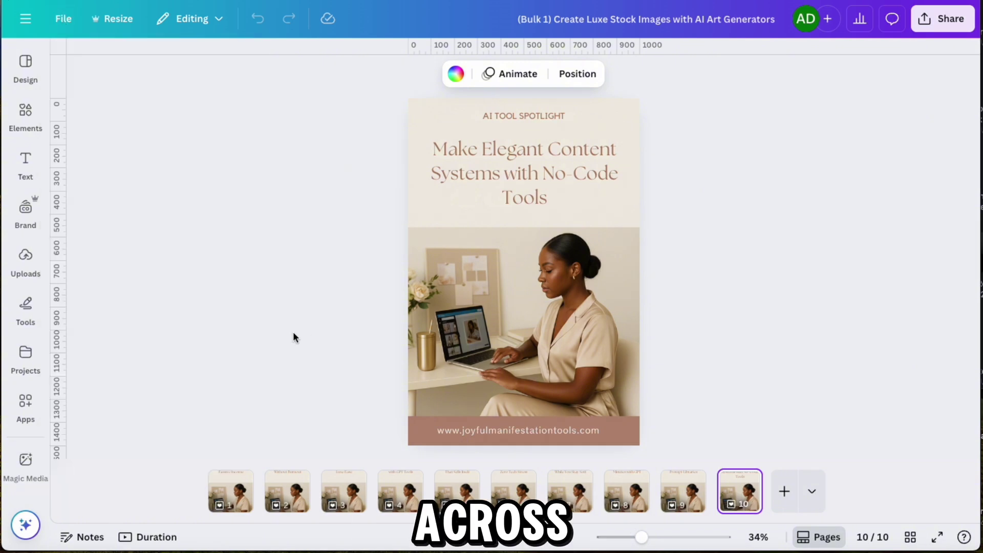